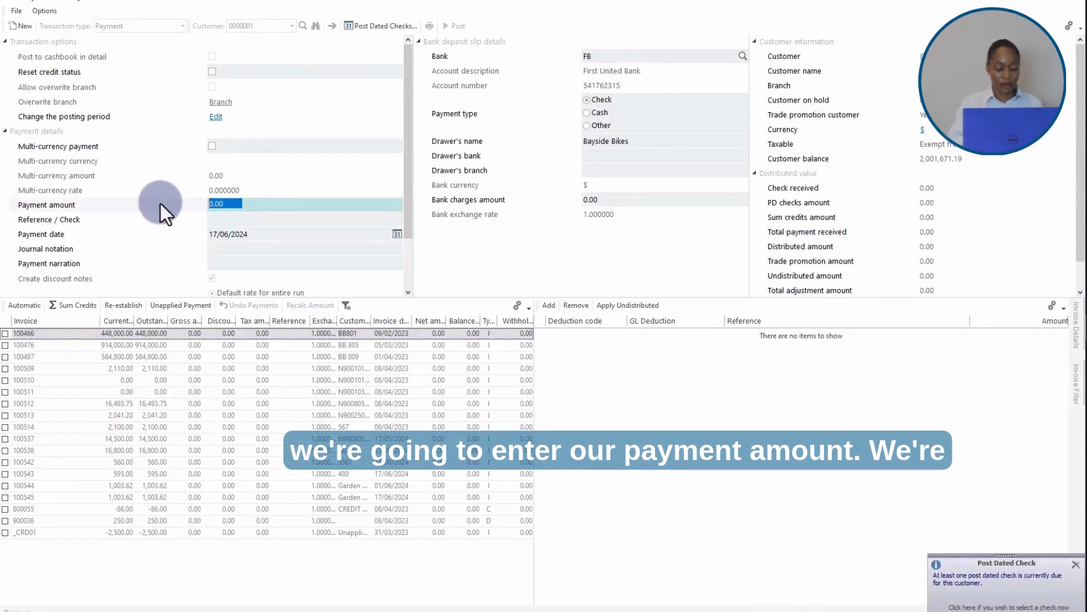
# Step: Enter a payment amount of 1155 and a reference/check number of 201
pyautogui.write('1155')
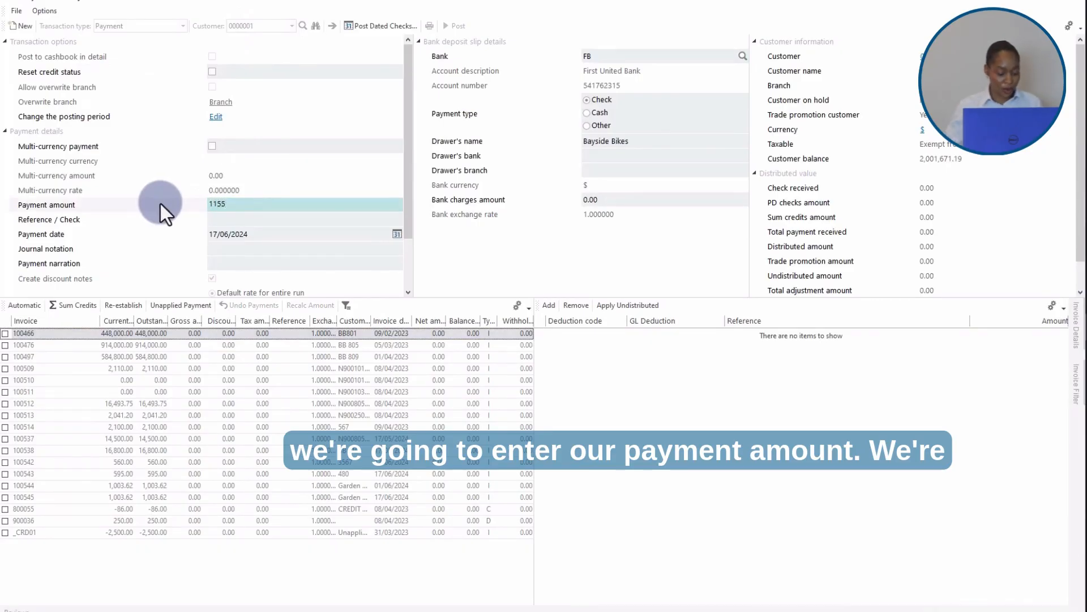
pyautogui.press('Tab')
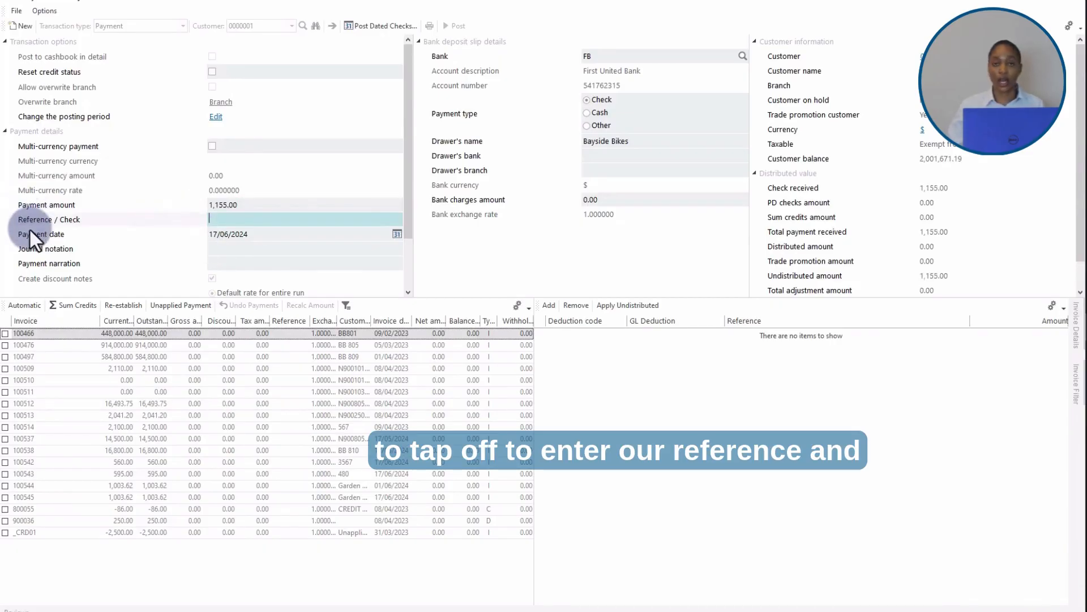
pyautogui.write('2')
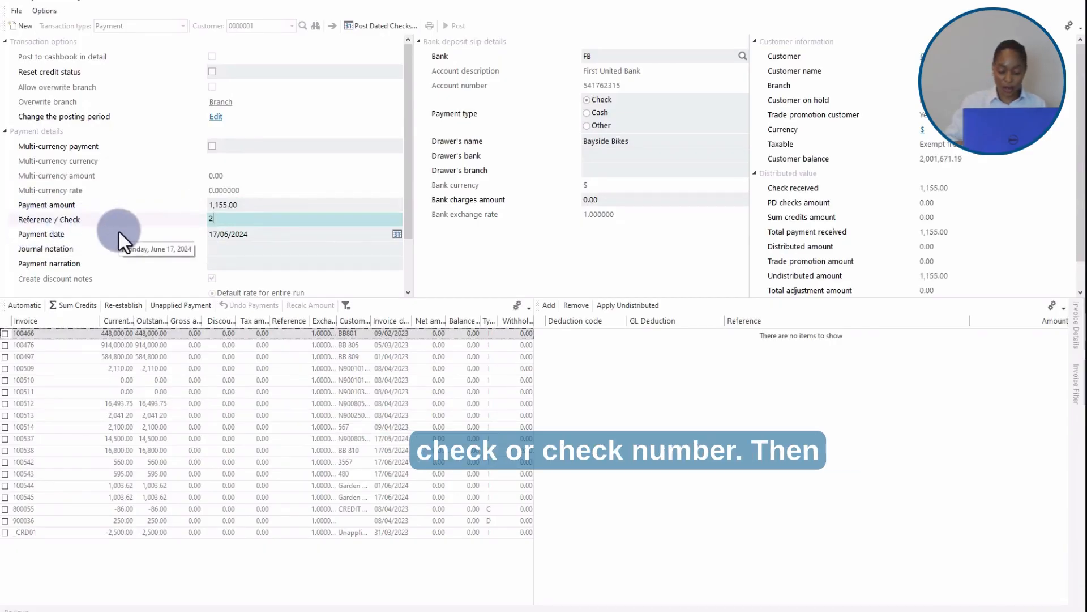
pyautogui.write('01')
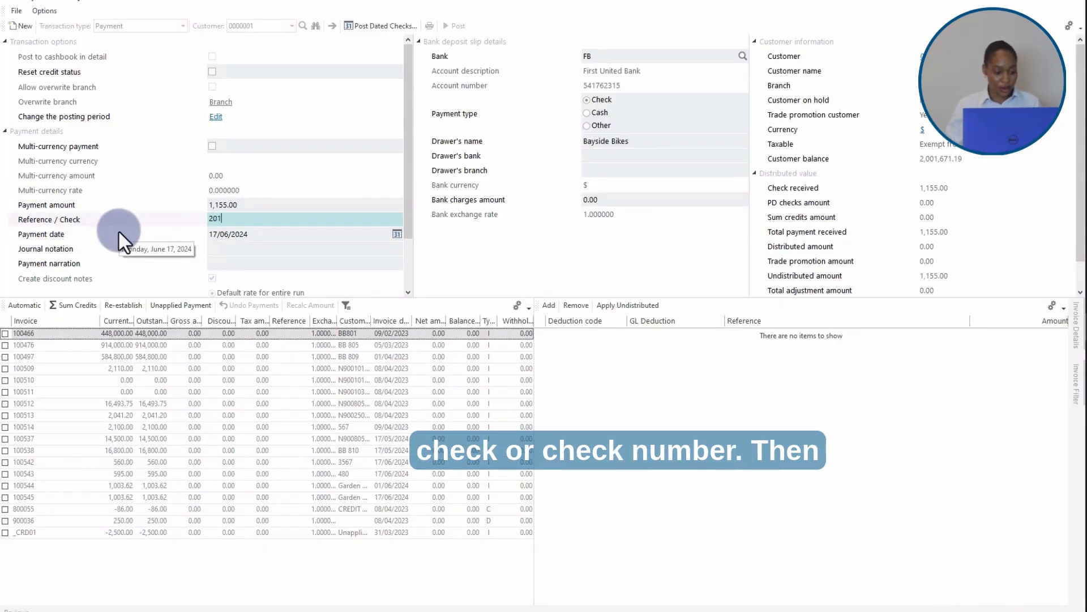
pyautogui.press('Tab')
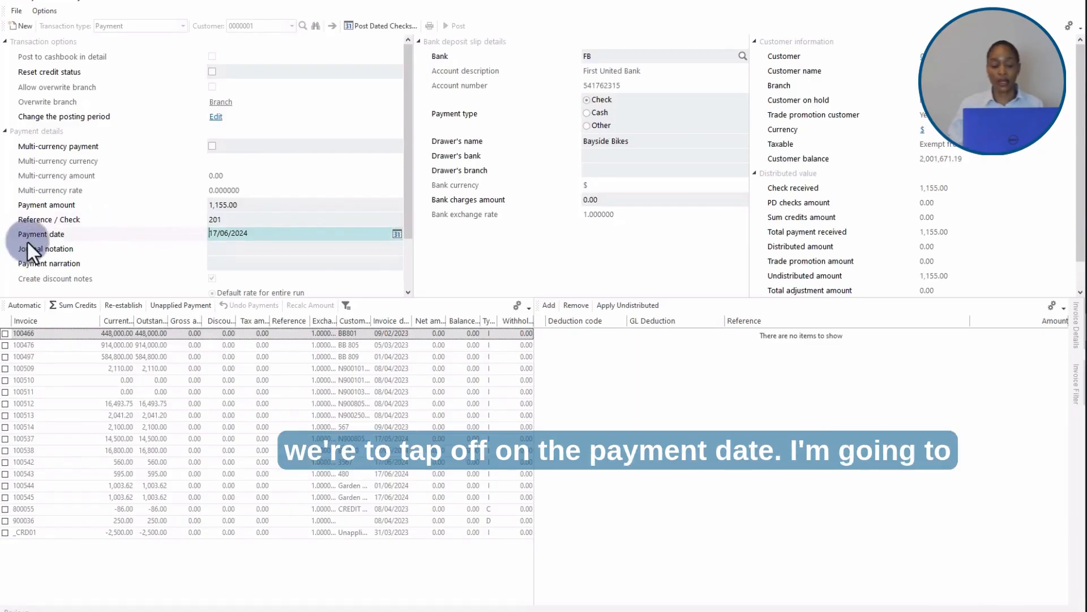
# Step: Set the journal notation to Receipt 83
pyautogui.click(217, 250)
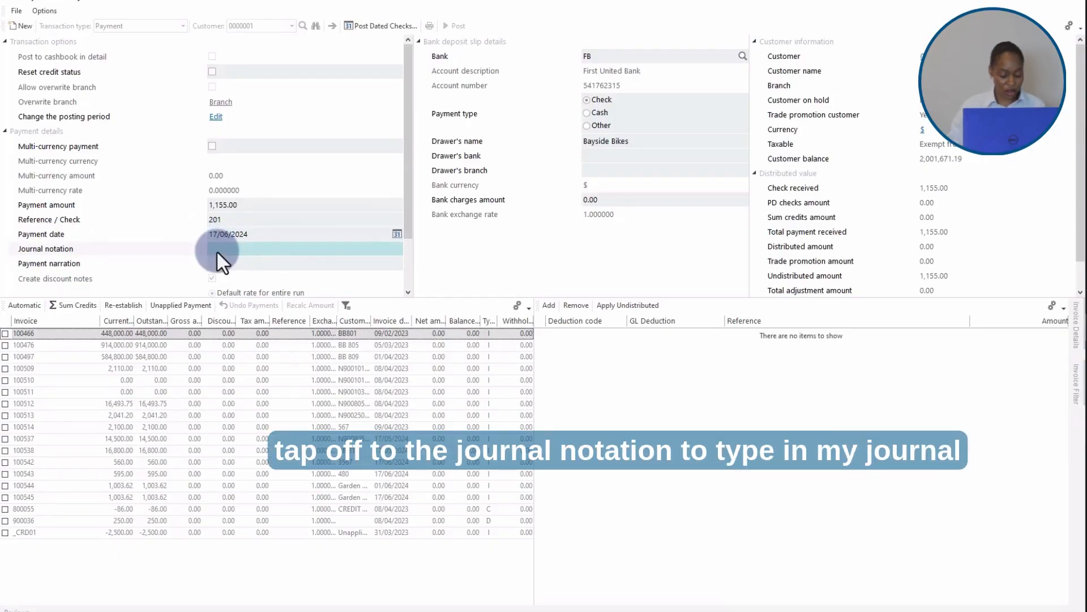
pyautogui.write('Rece')
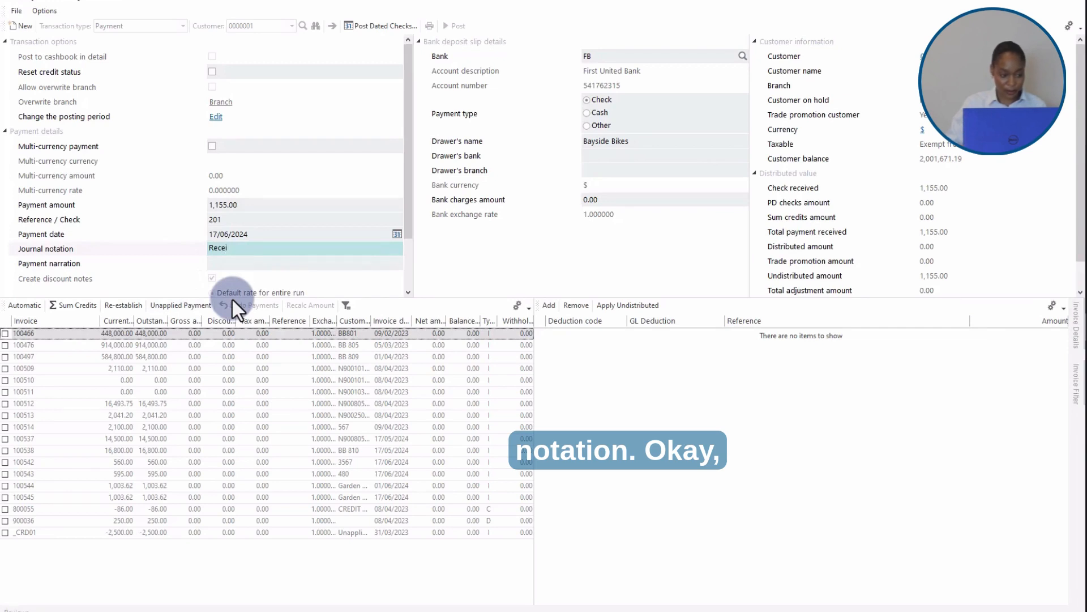
pyautogui.write('ip')
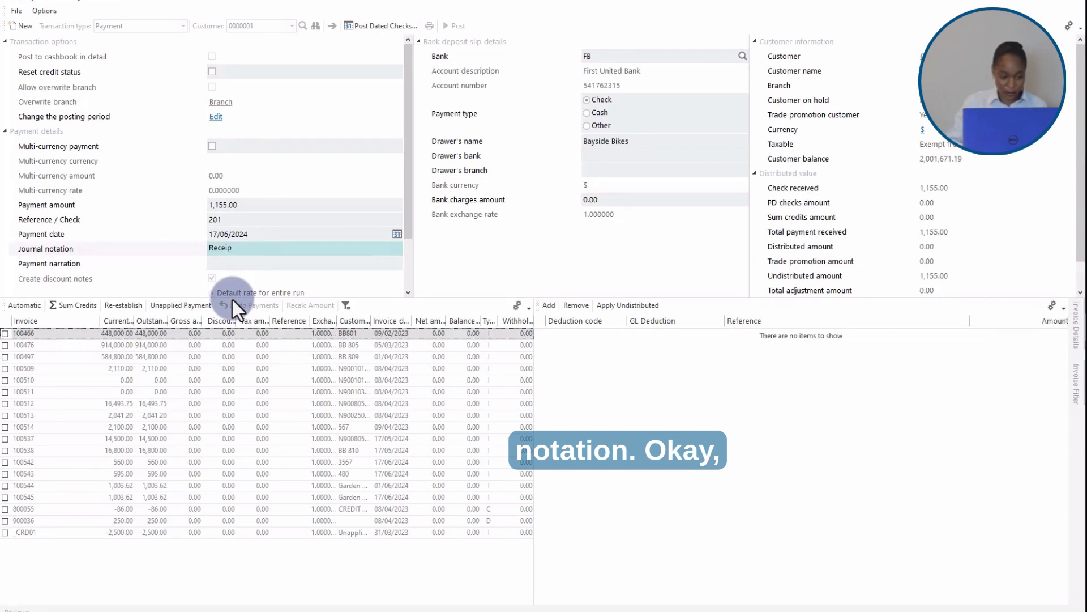
pyautogui.write('t 83')
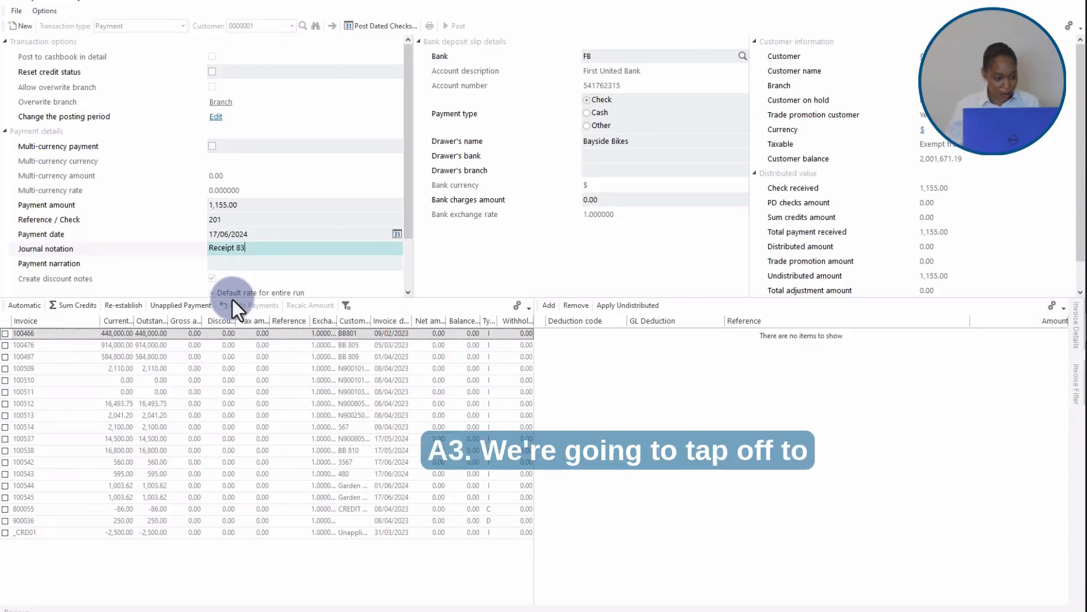
pyautogui.press('Tab')
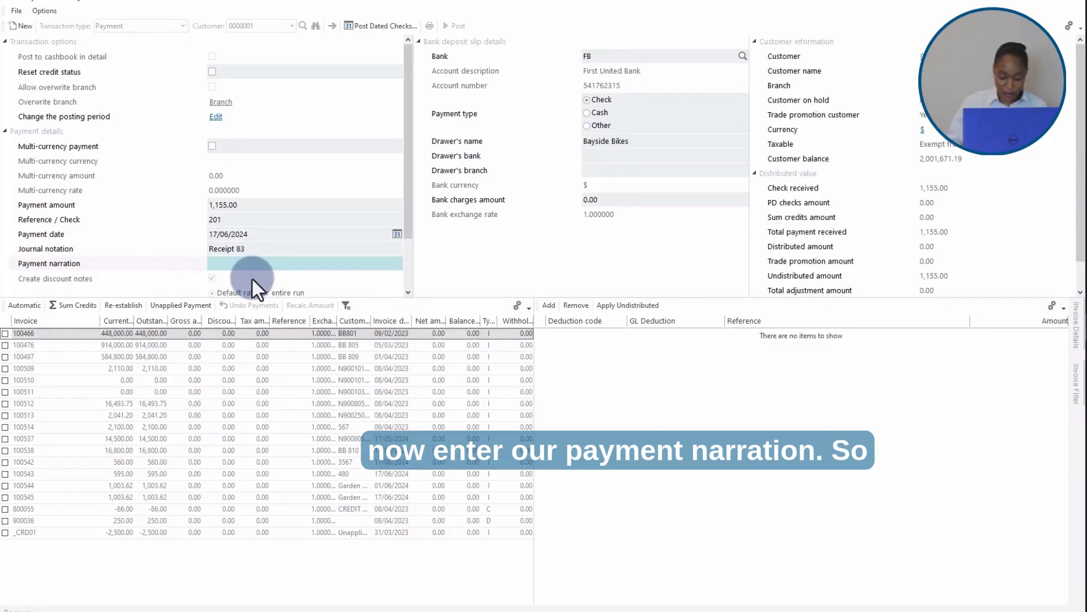
# Step: Enter the payment narration Paying inv 100542 & 100543
pyautogui.write('Paying')
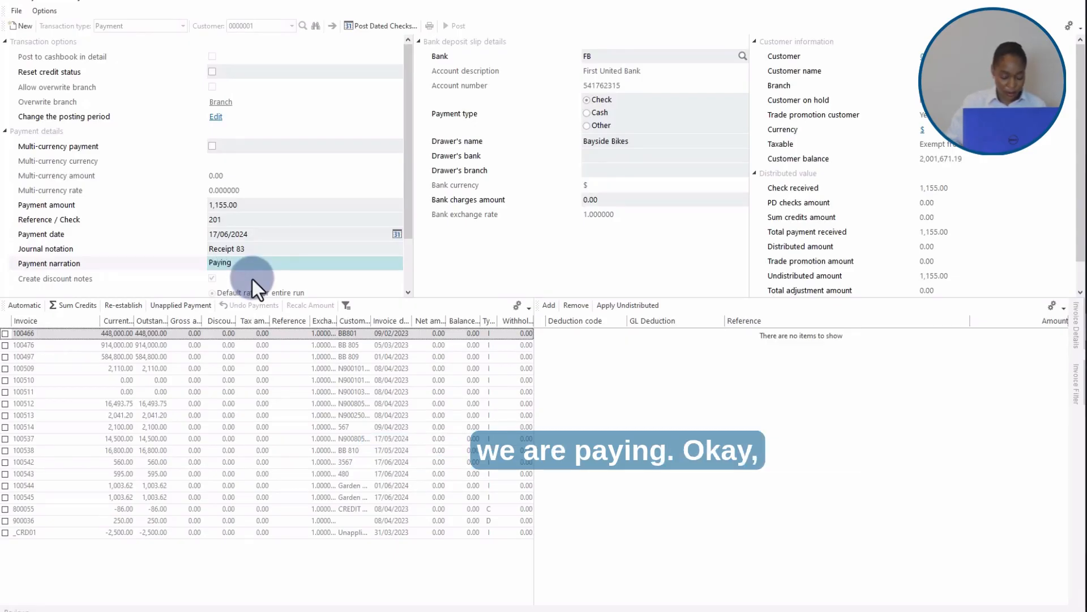
pyautogui.write(' inv')
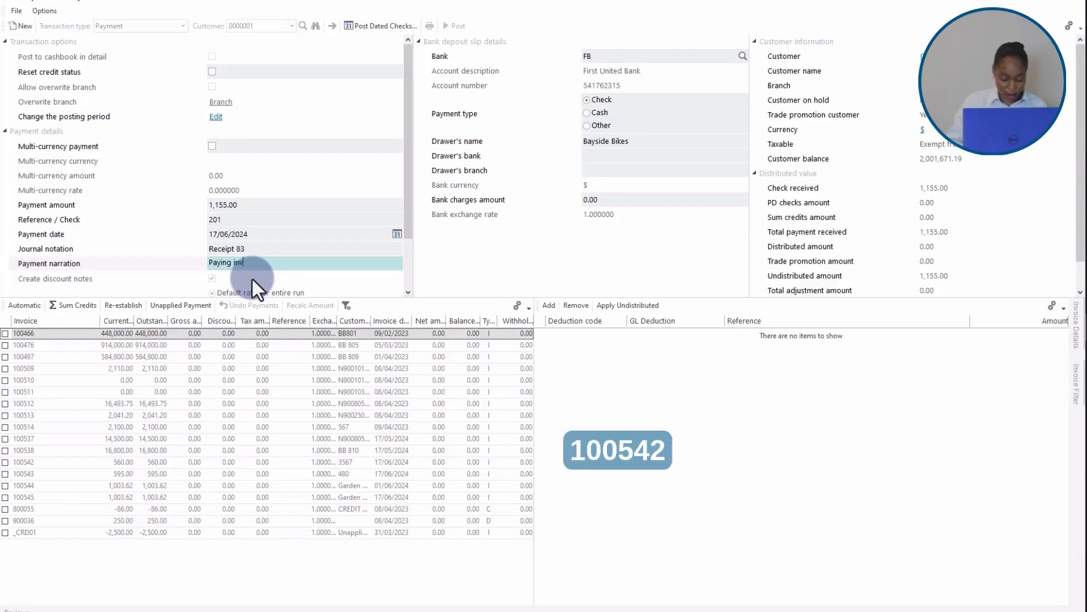
pyautogui.write(' 100')
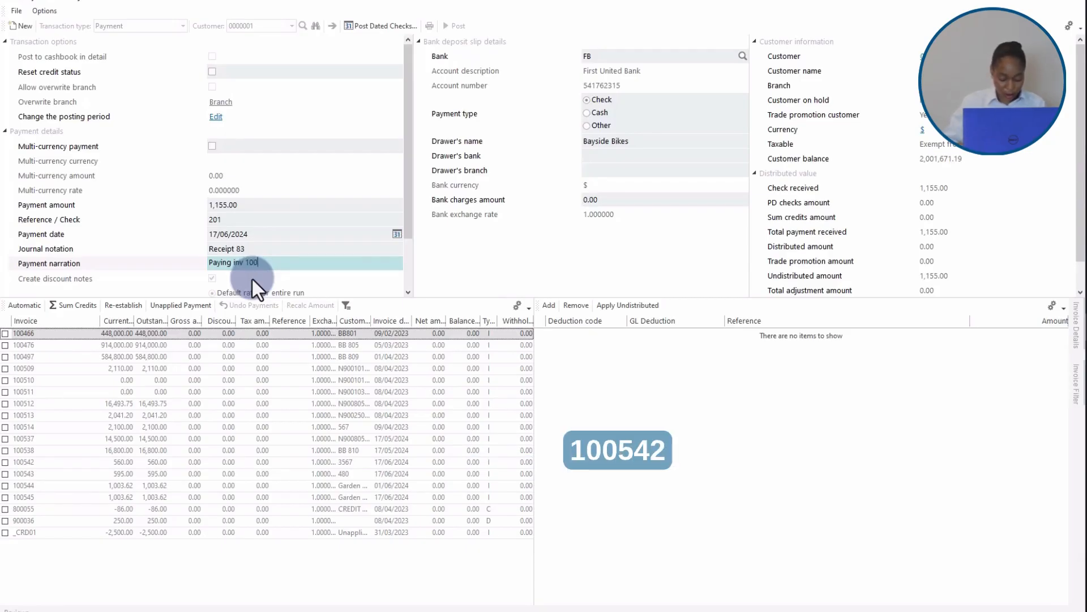
pyautogui.write('54')
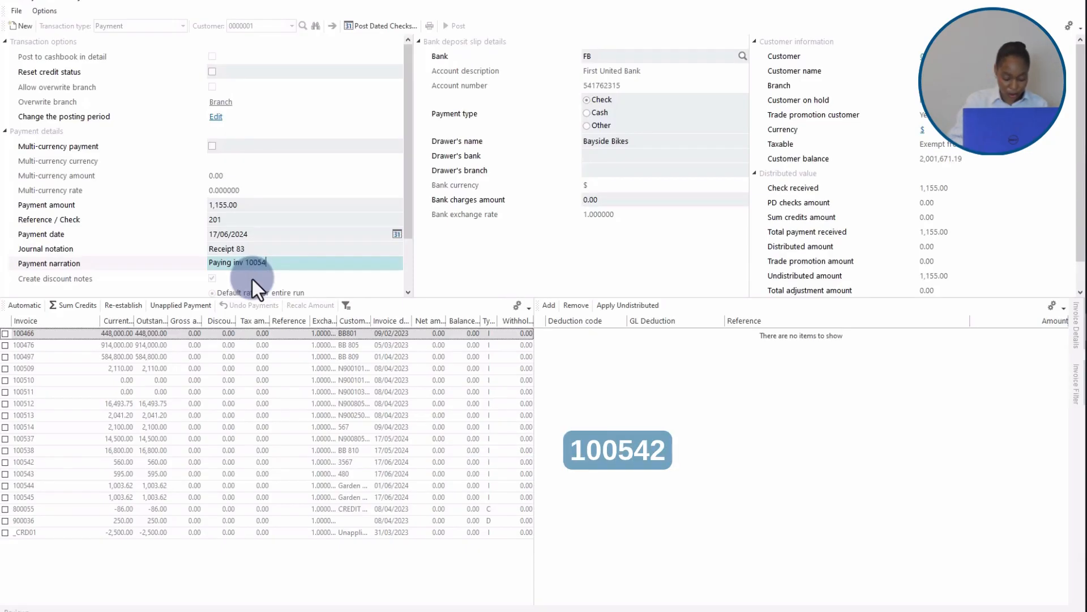
pyautogui.write('2')
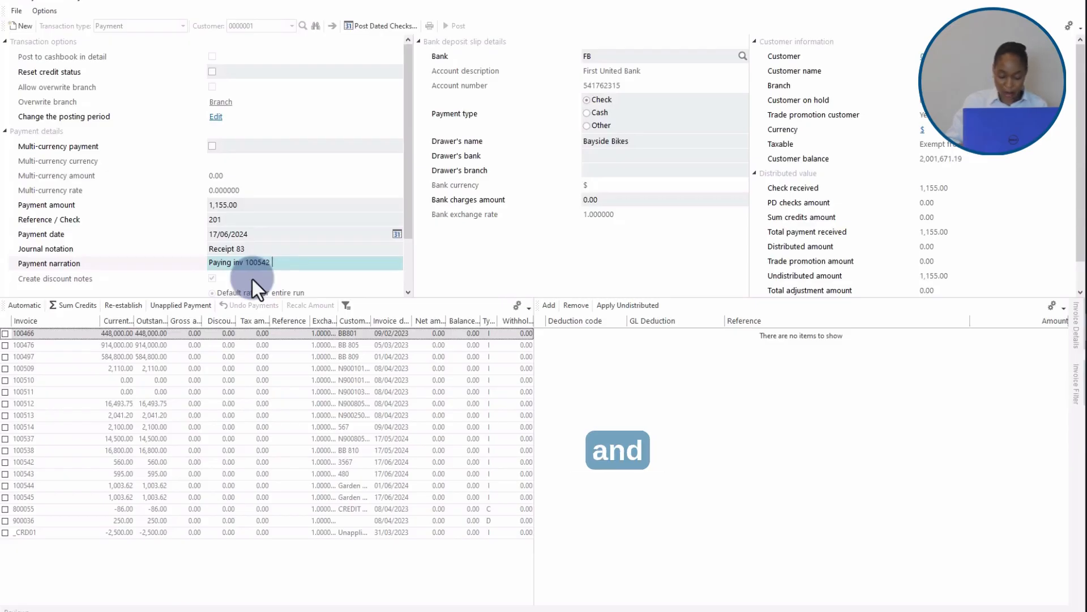
pyautogui.write(' & ')
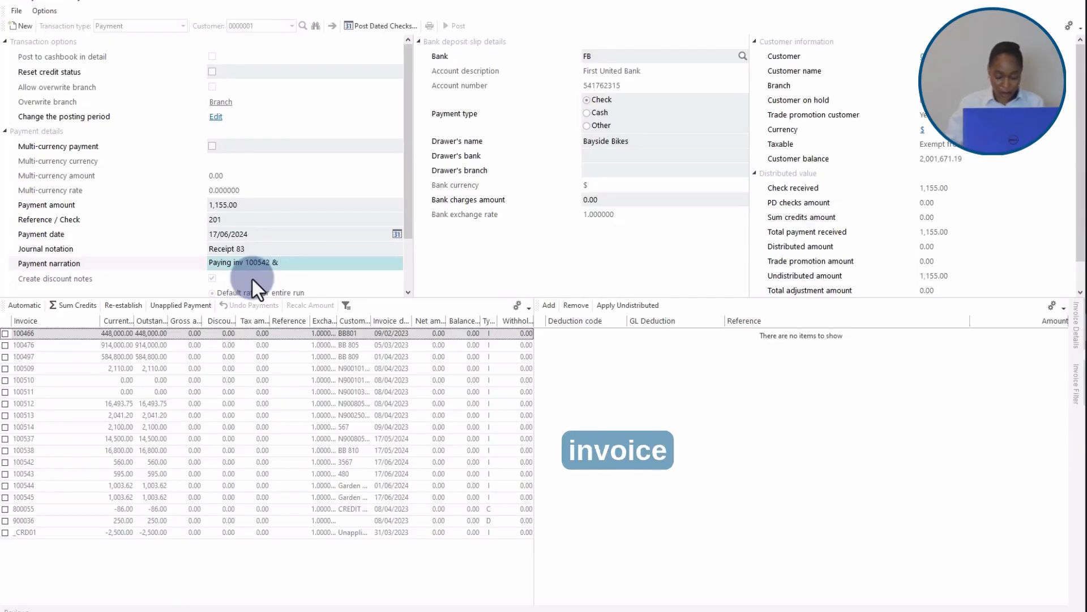
pyautogui.write('100')
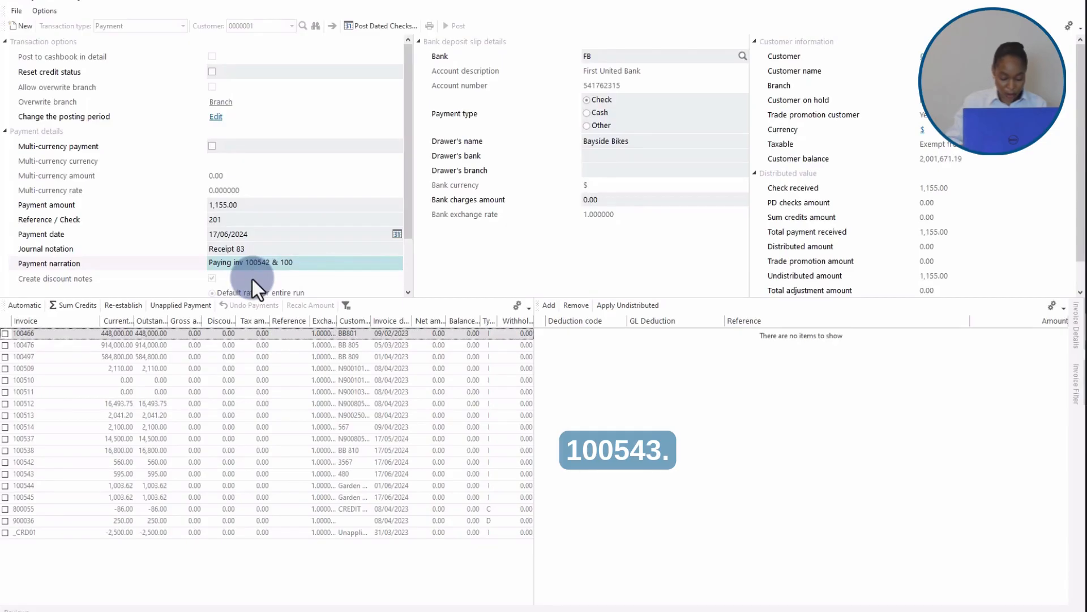
pyautogui.write('543')
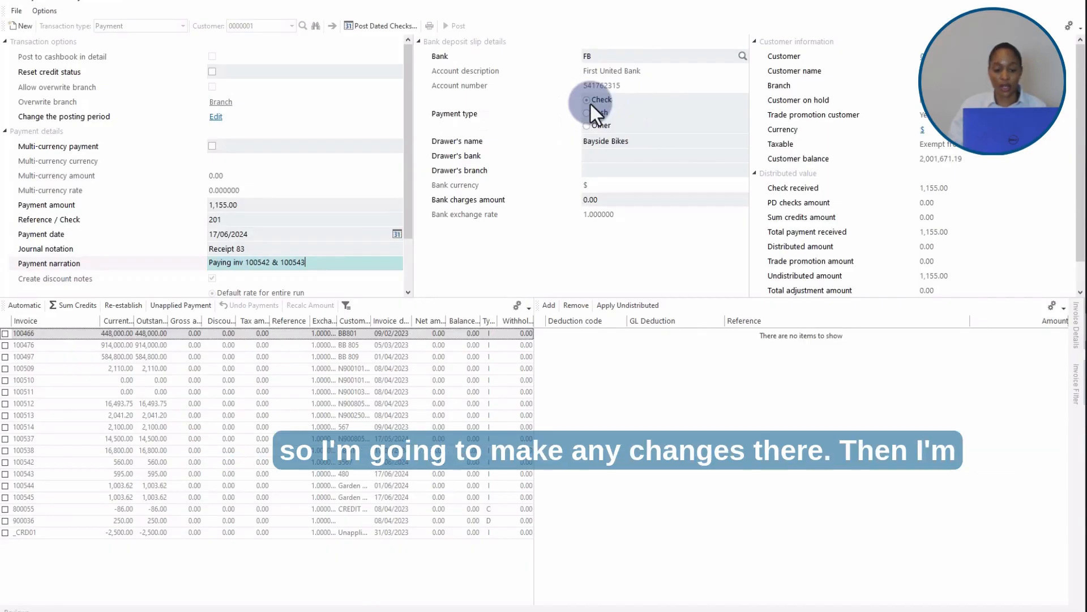
# Step: Set the drawer's bank to GB and the drawer's branch to North
pyautogui.click(593, 156)
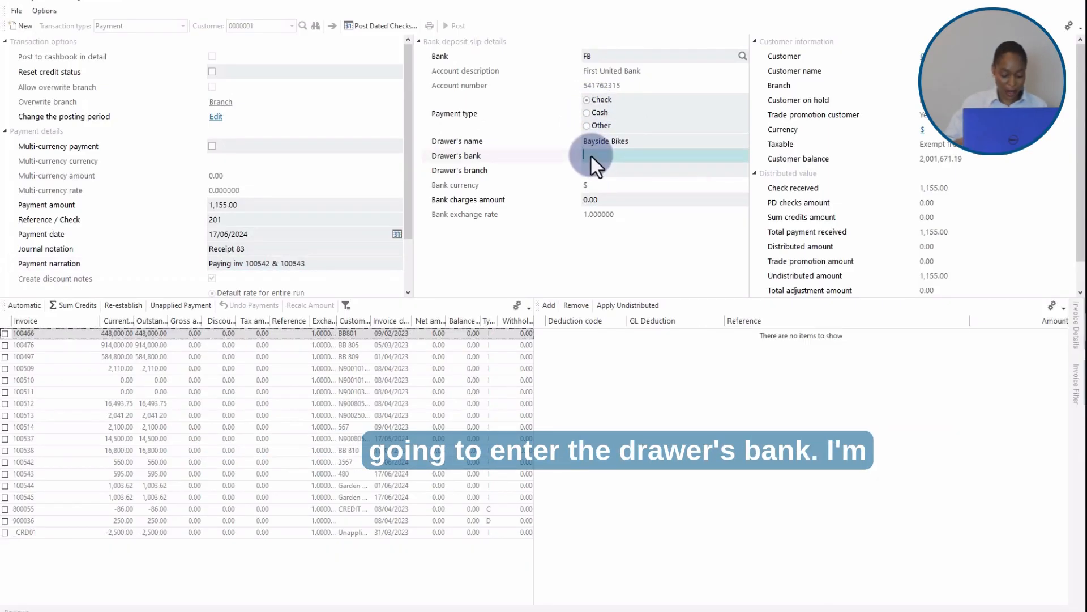
pyautogui.write('G')
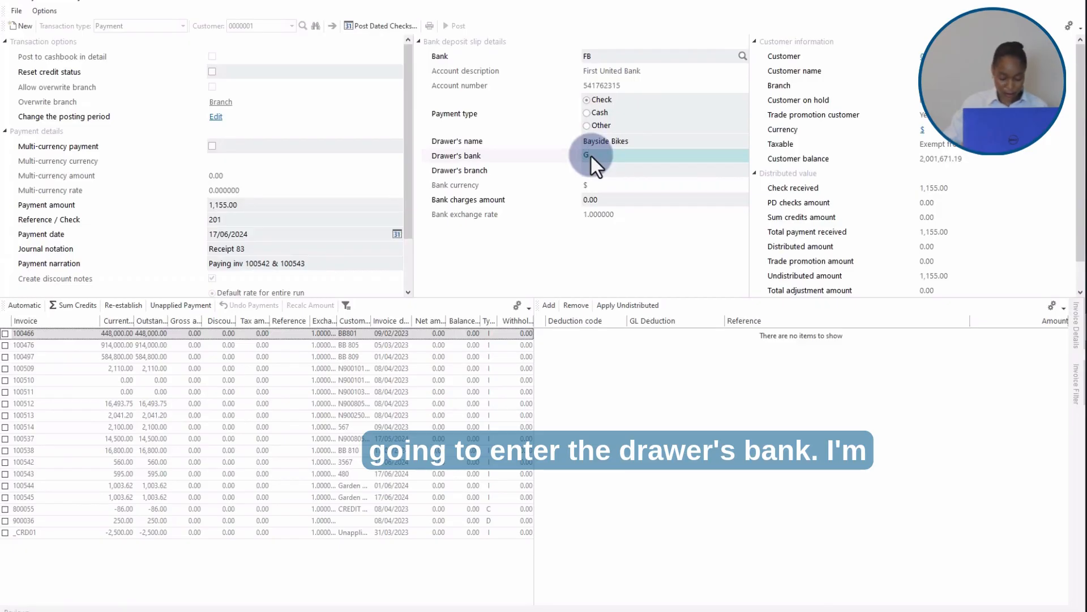
pyautogui.write('B')
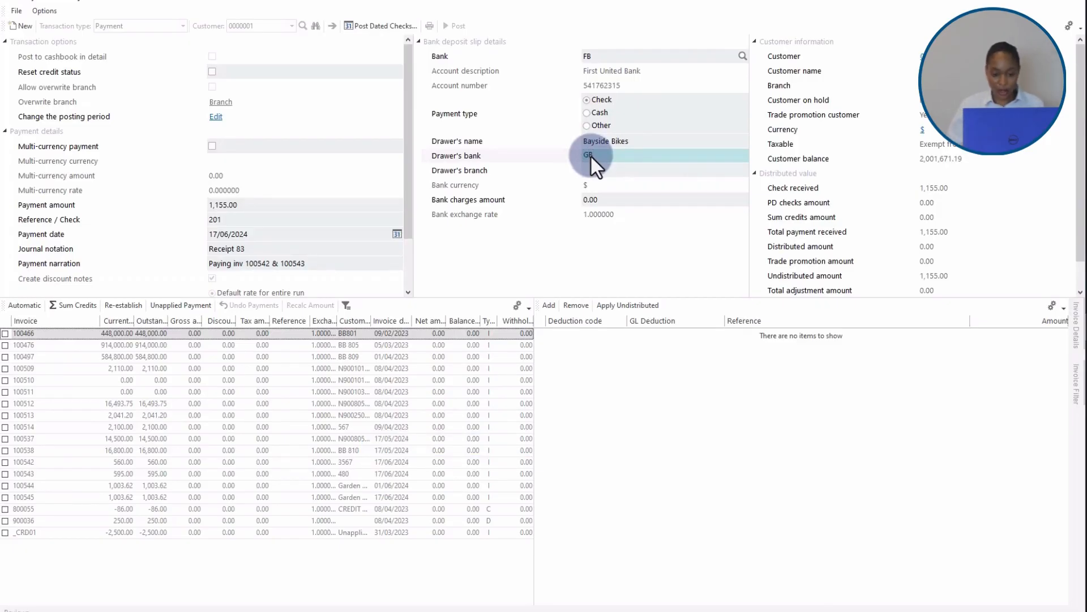
pyautogui.press('Tab')
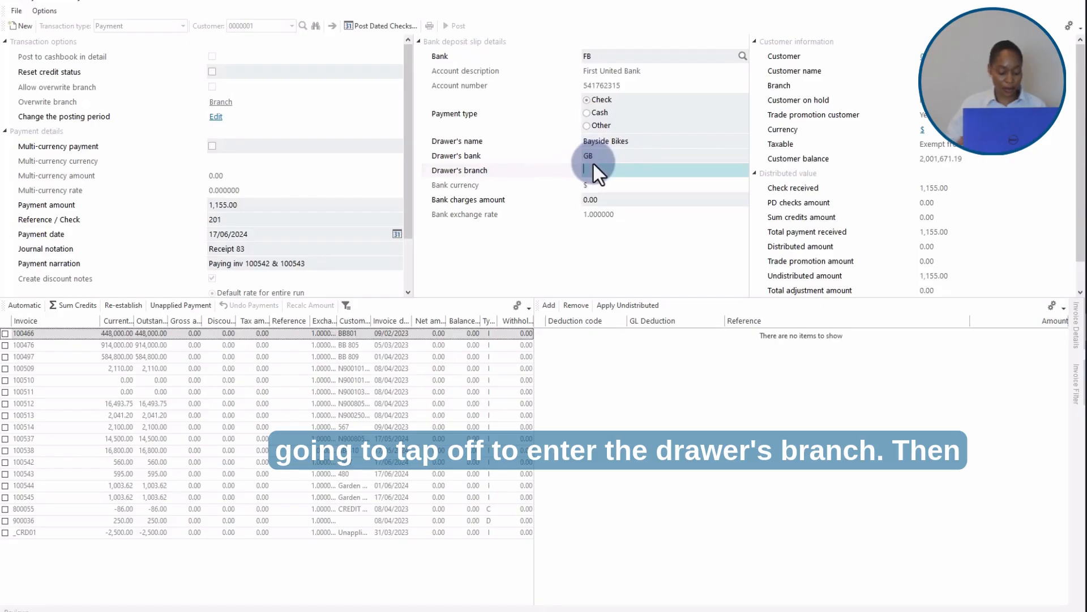
pyautogui.write('No')
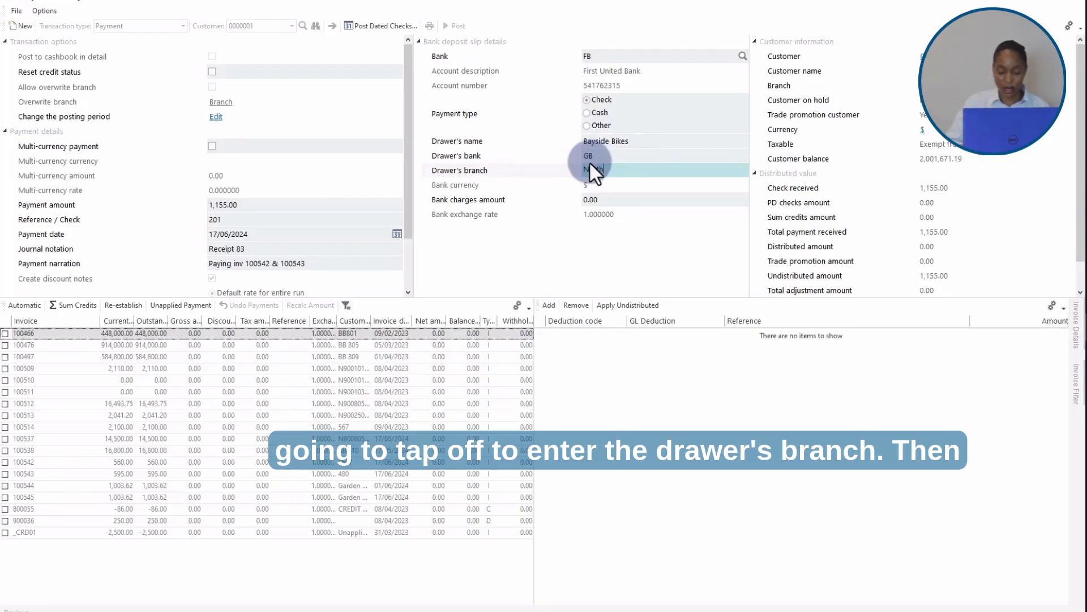
pyautogui.write('rth')
pyautogui.press('Tab')
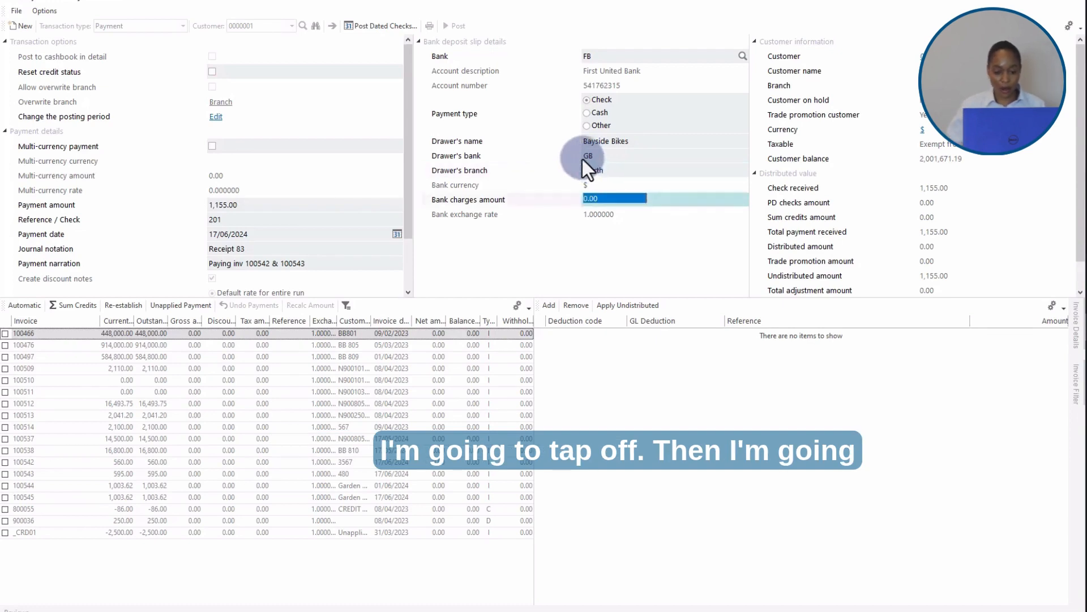
# Step: Apply Sum Credits and select invoices 100542 and 100543 for payment
pyautogui.click(69, 304)
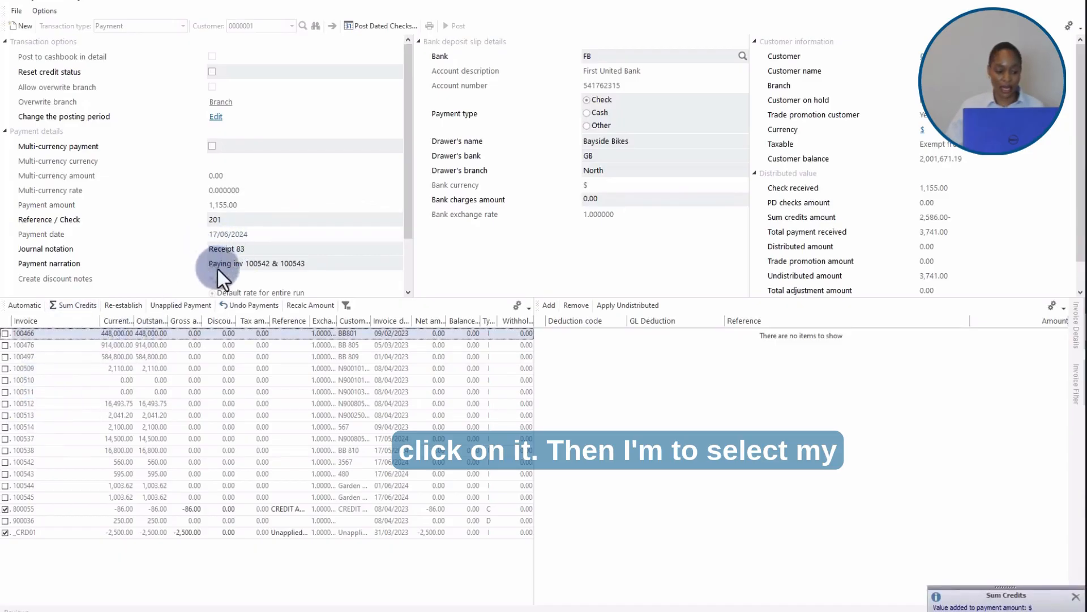
pyautogui.click(6, 462)
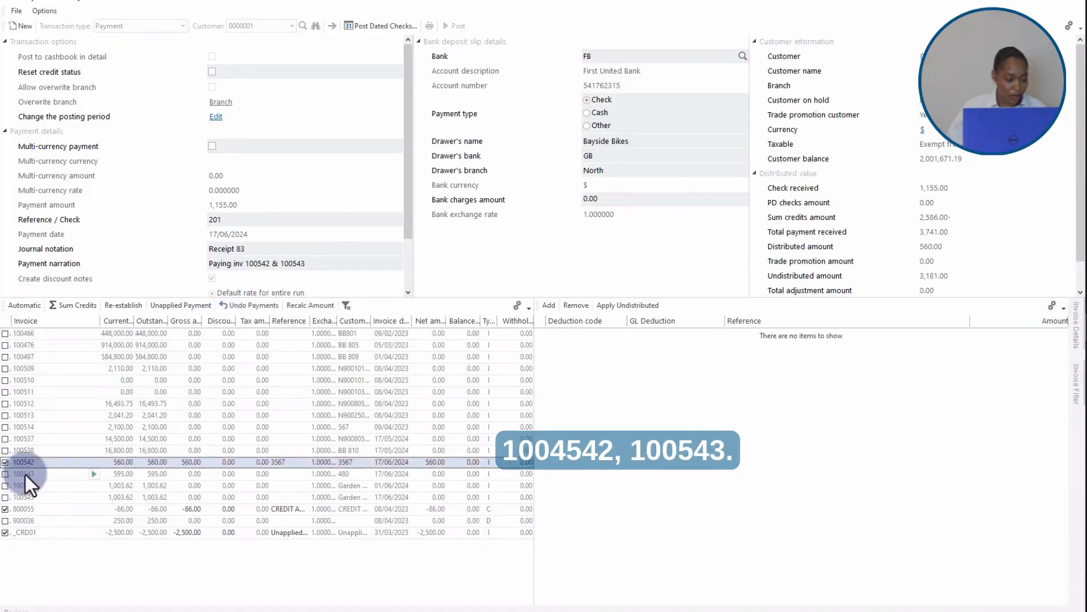
pyautogui.click(5, 473)
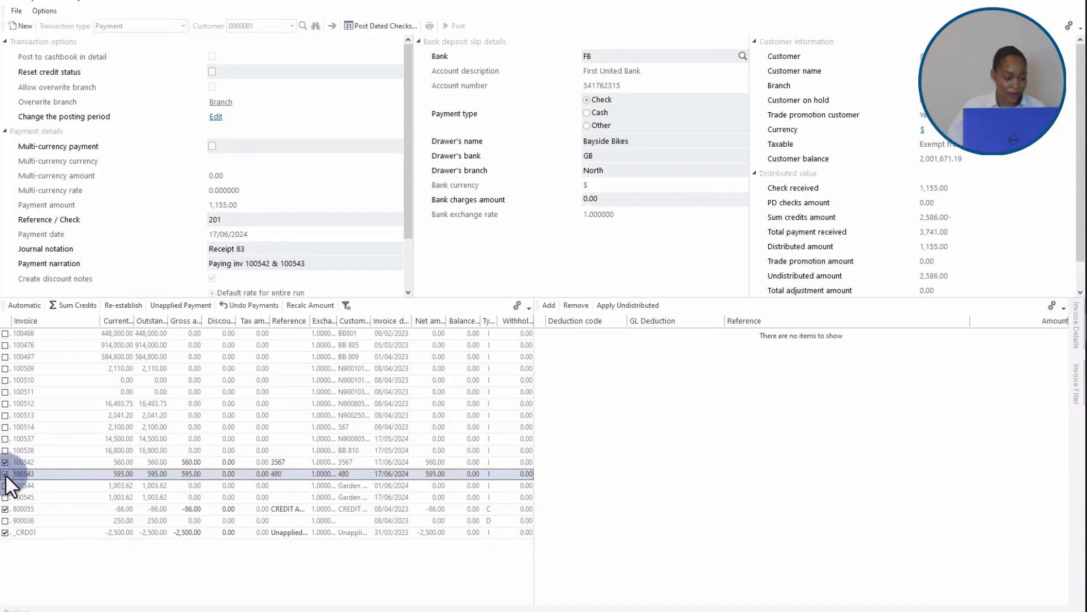
# Step: Recalculate the payment amount to equal the selected invoices and post the payment
pyautogui.click(300, 304)
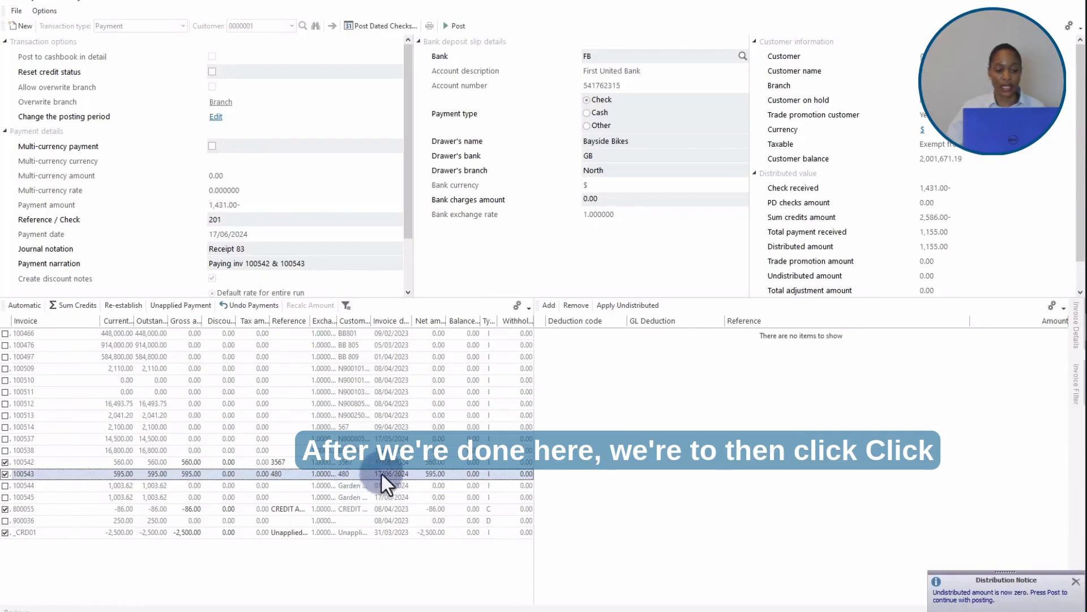
pyautogui.click(450, 28)
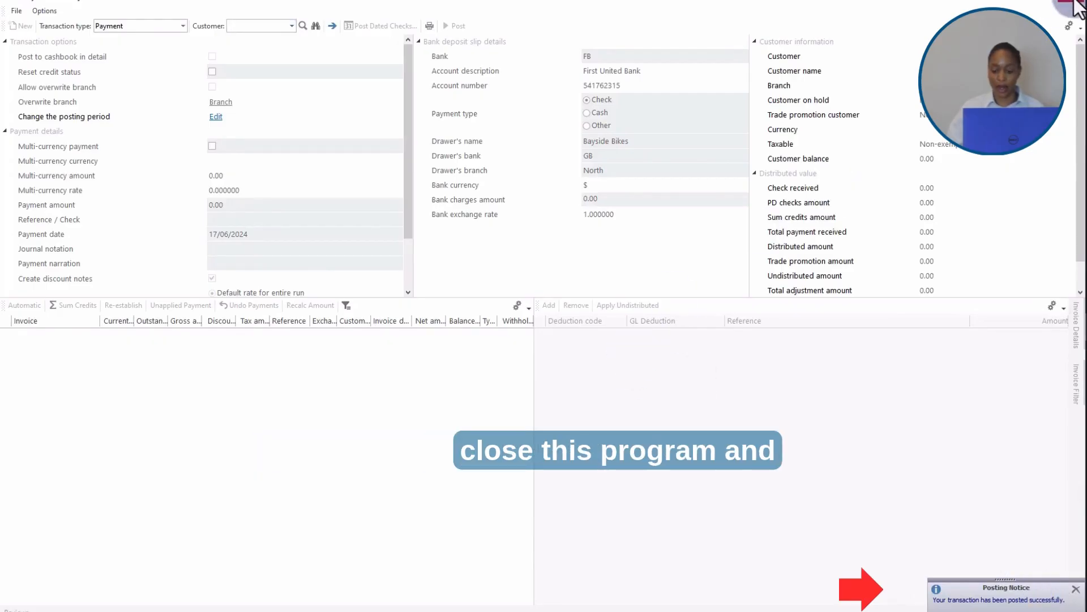
# Step: Close the payment program and open AR Cash Posting Worksheet under Accounts Receivable Transaction Processing
pyautogui.click(1075, 3)
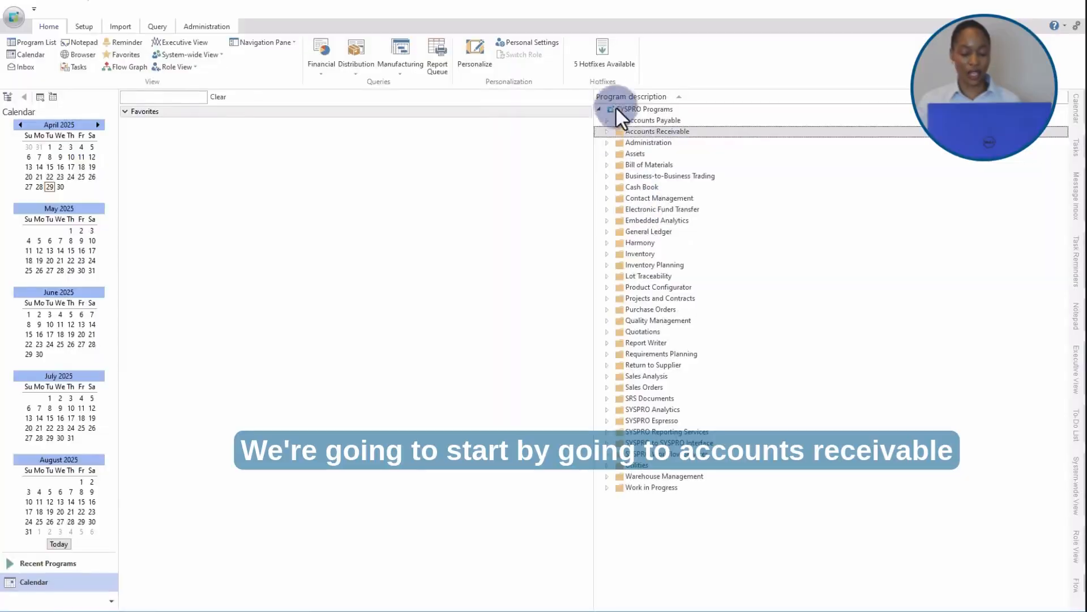
pyautogui.click(606, 132)
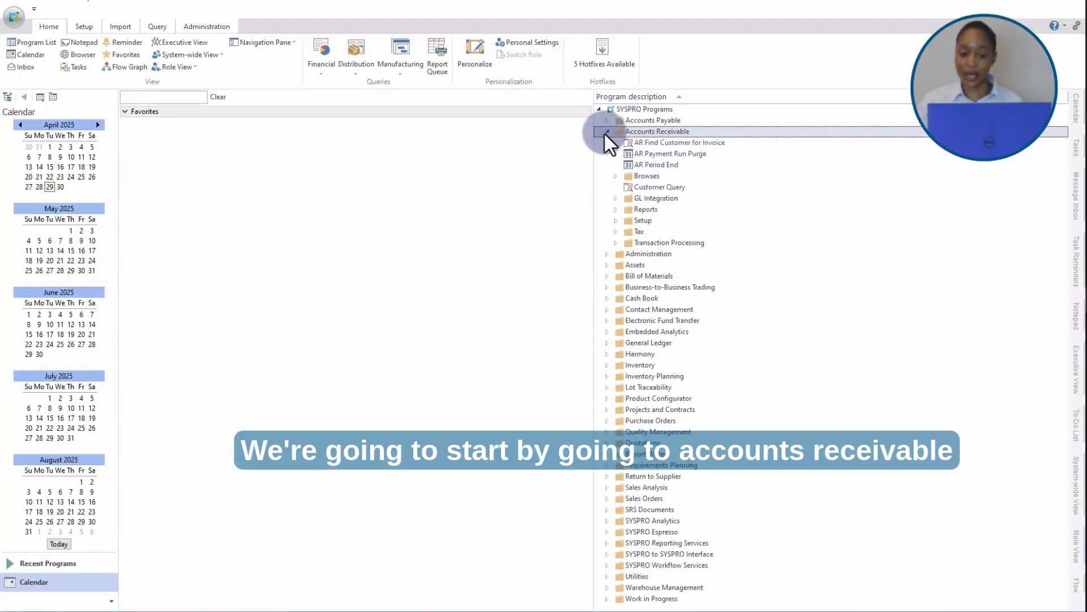
pyautogui.click(615, 243)
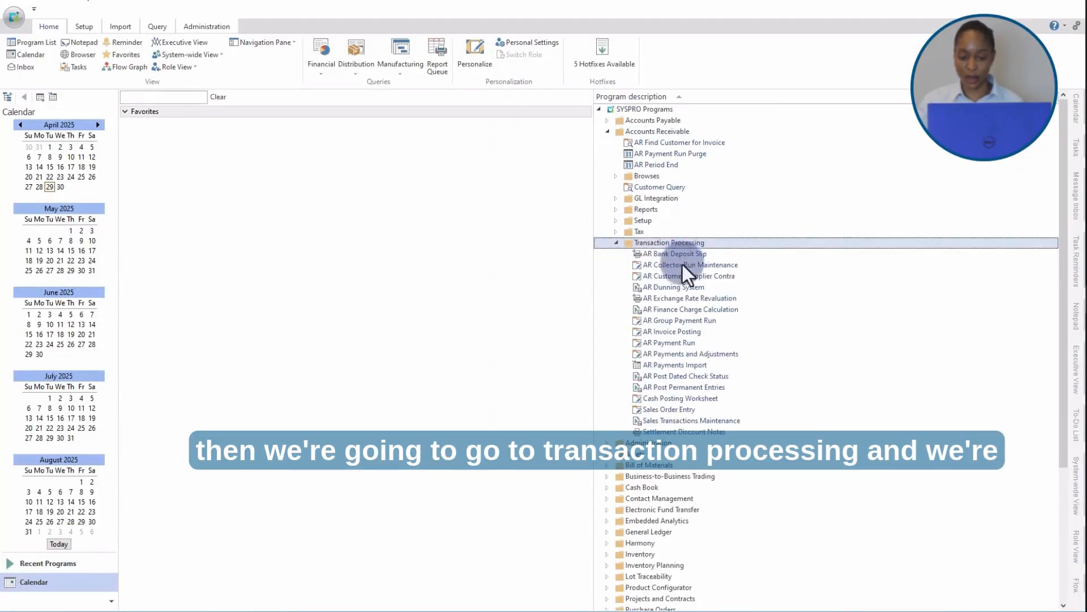
pyautogui.doubleClick(704, 399)
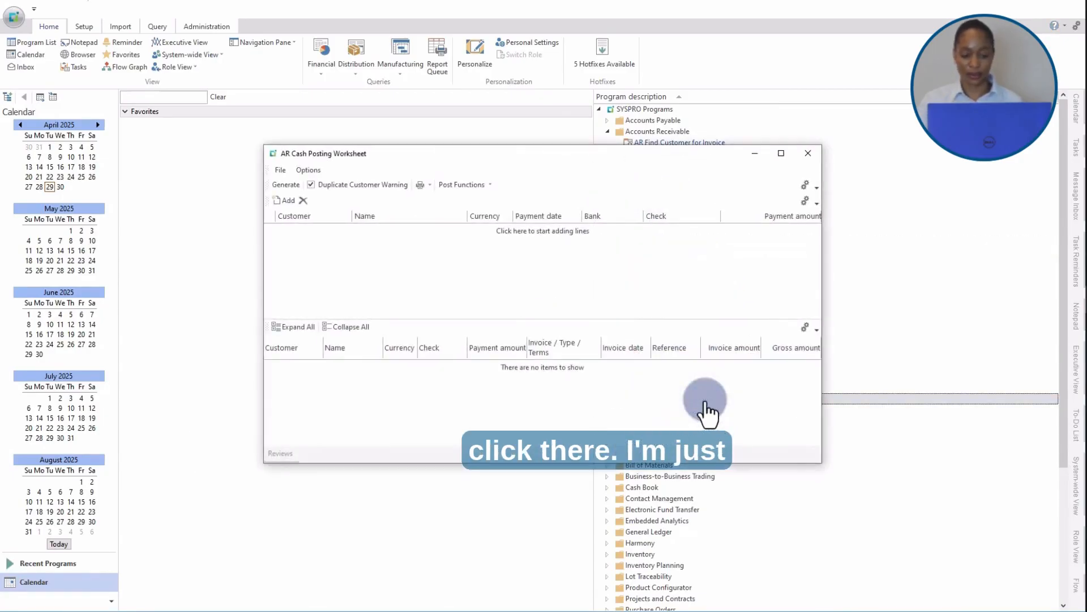
# Step: Maximize the worksheet and add a new payment line
pyautogui.click(783, 155)
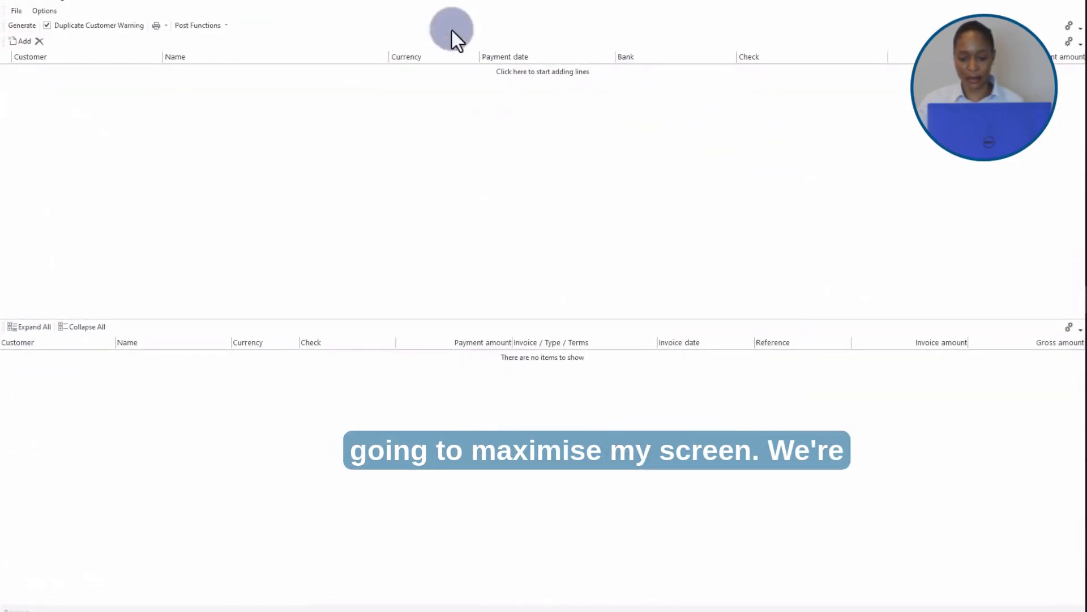
pyautogui.click(16, 42)
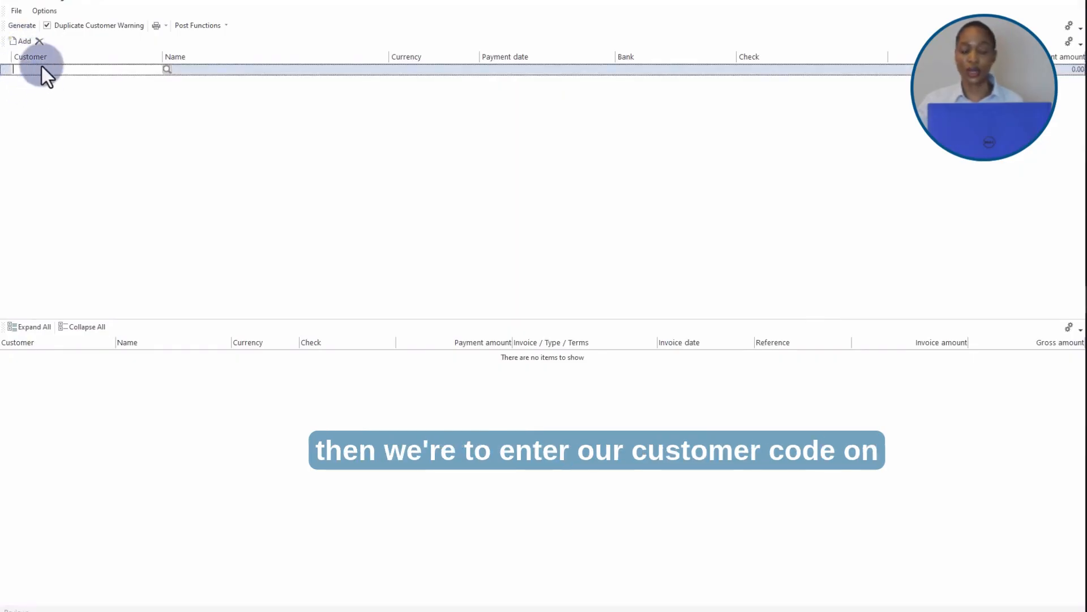
# Step: Enter customer Bayside Bikes with check number 1010 on the new worksheet payment line
pyautogui.write('1')
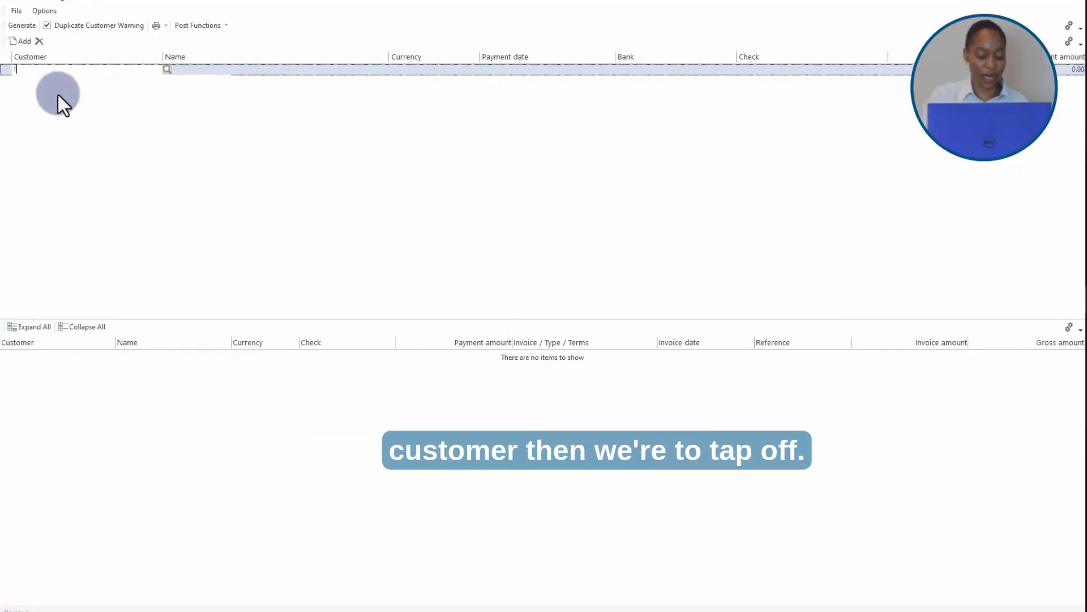
pyautogui.press('Tab')
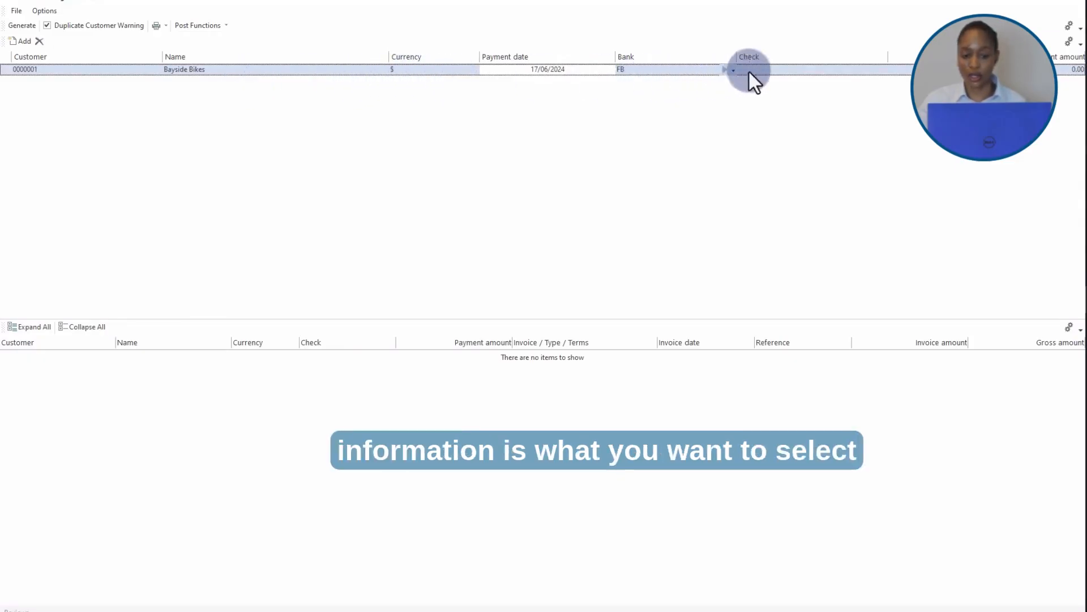
pyautogui.click(773, 73)
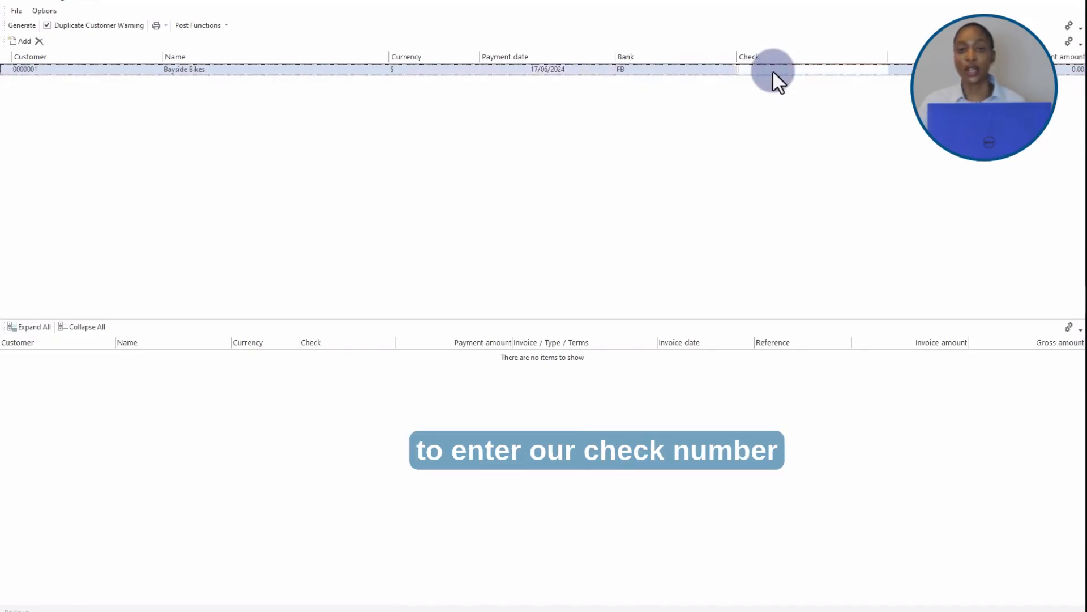
pyautogui.write('1010')
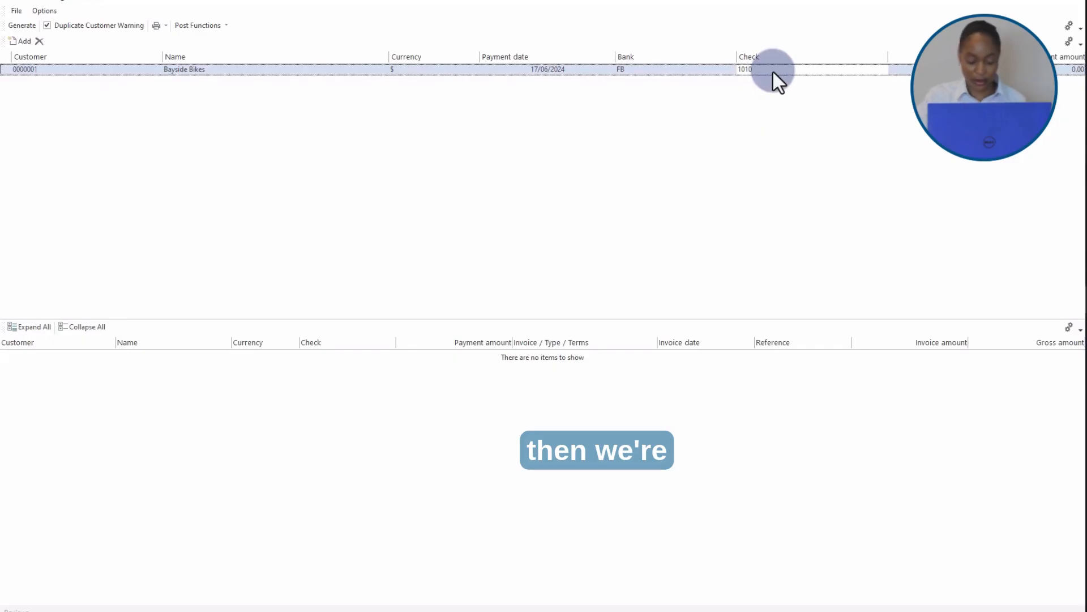
pyautogui.press('Tab')
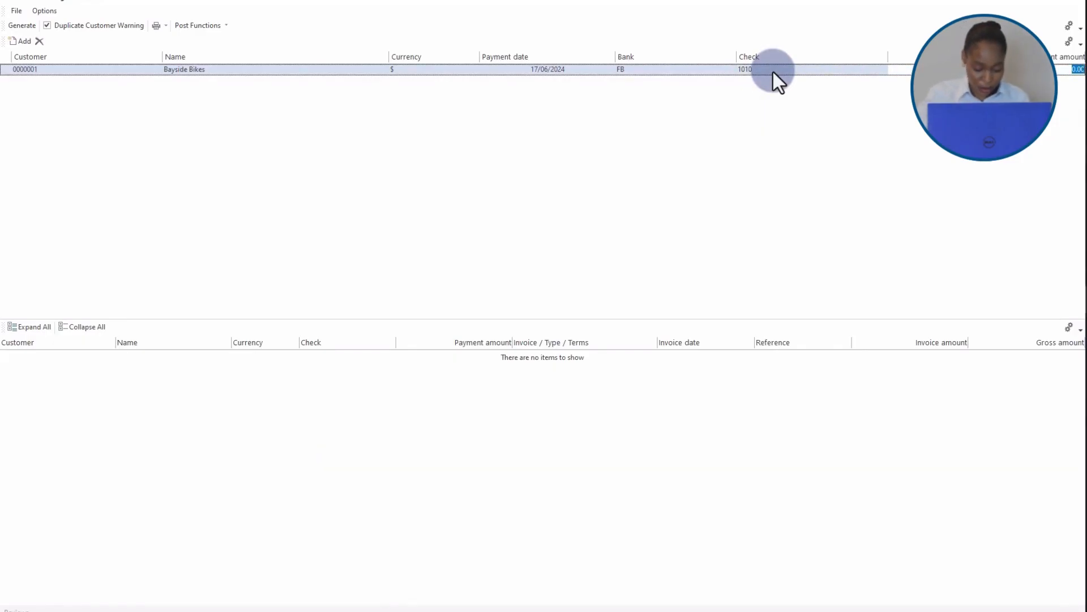
# Step: Set the payment amount to 42,763.50 and post the line automatically by due date
pyautogui.write('4276')
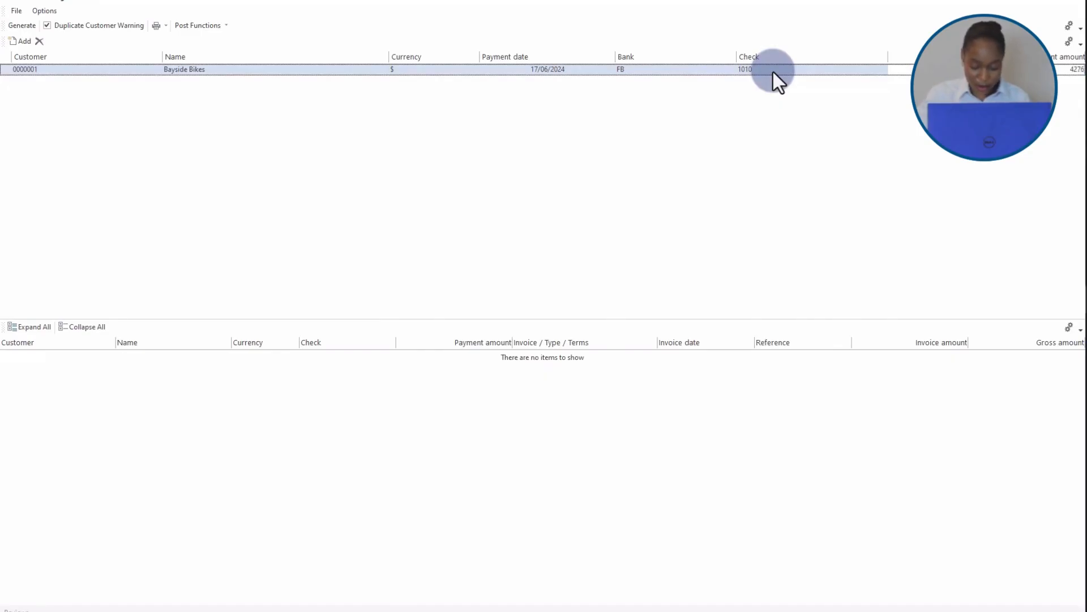
pyautogui.write('3.50')
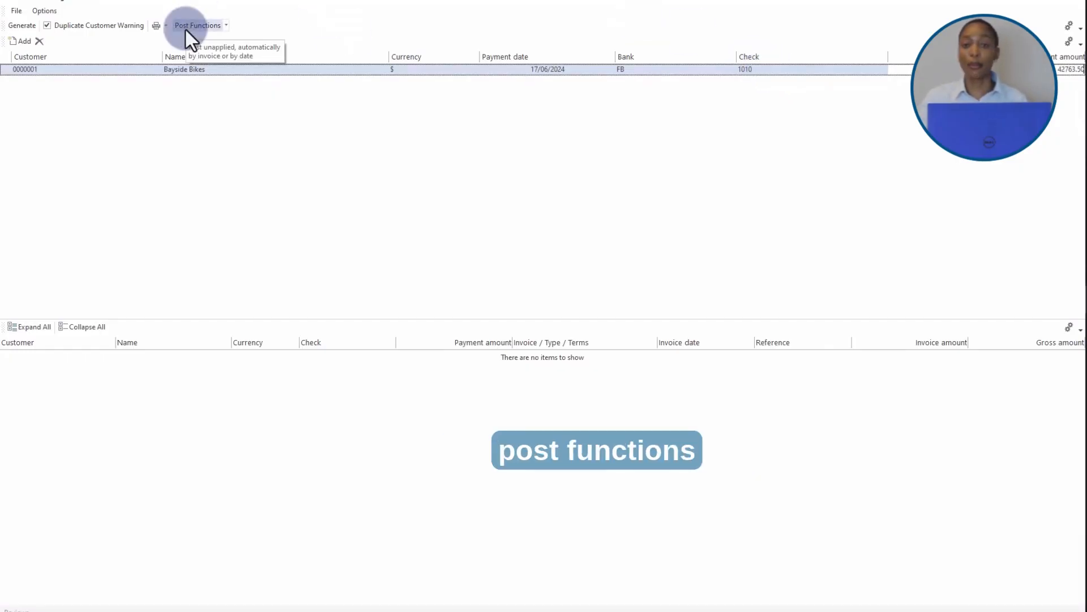
pyautogui.click(224, 28)
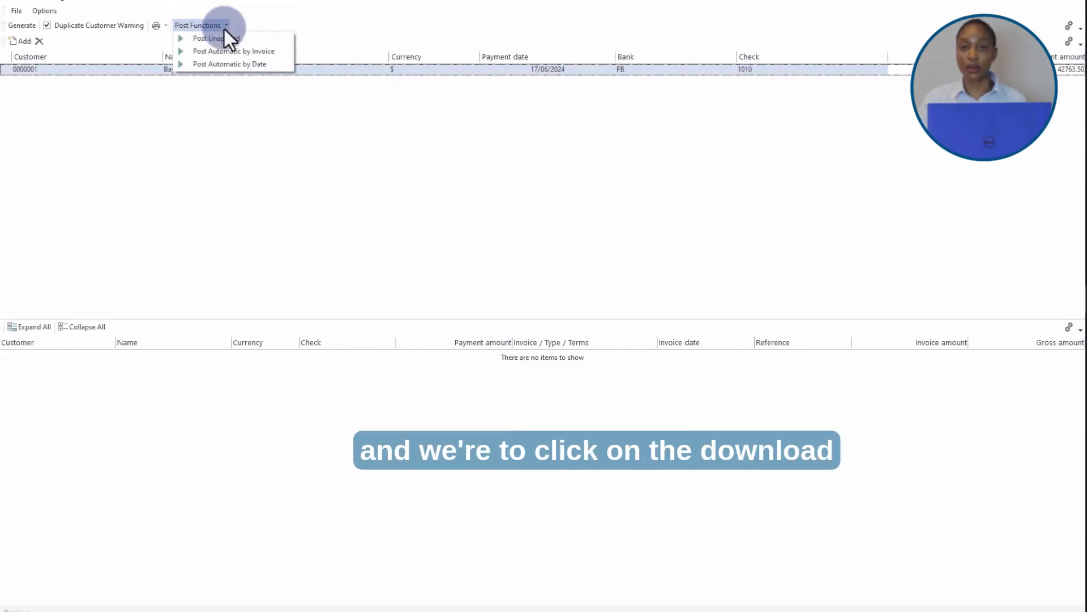
pyautogui.click(222, 64)
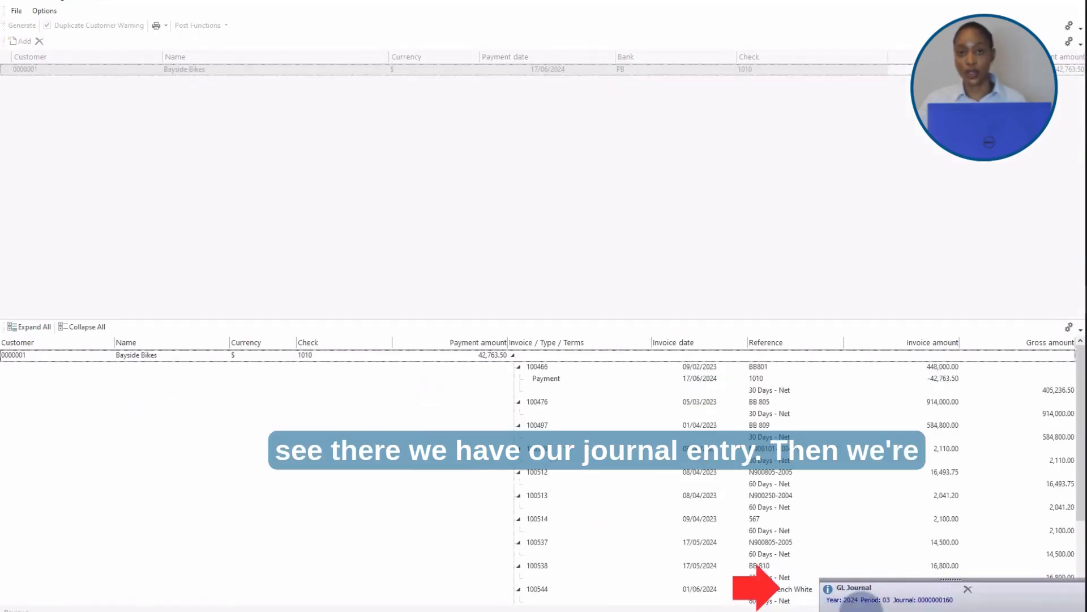
# Step: Close the worksheet and reopen AR Cash Posting Worksheet from Accounts Receivable Transaction Processing
pyautogui.click(1070, 4)
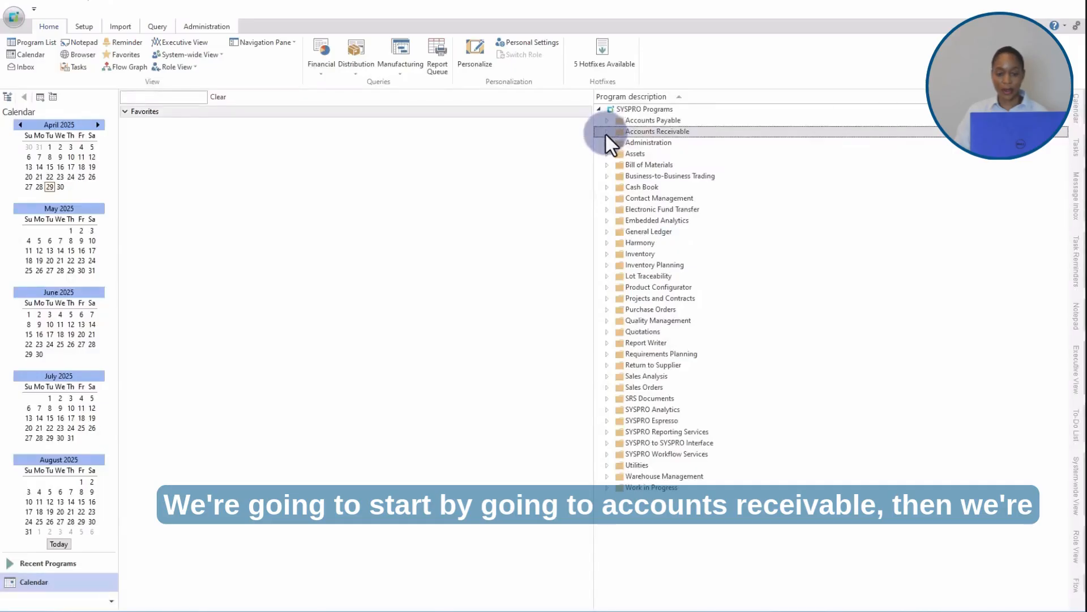
pyautogui.click(608, 131)
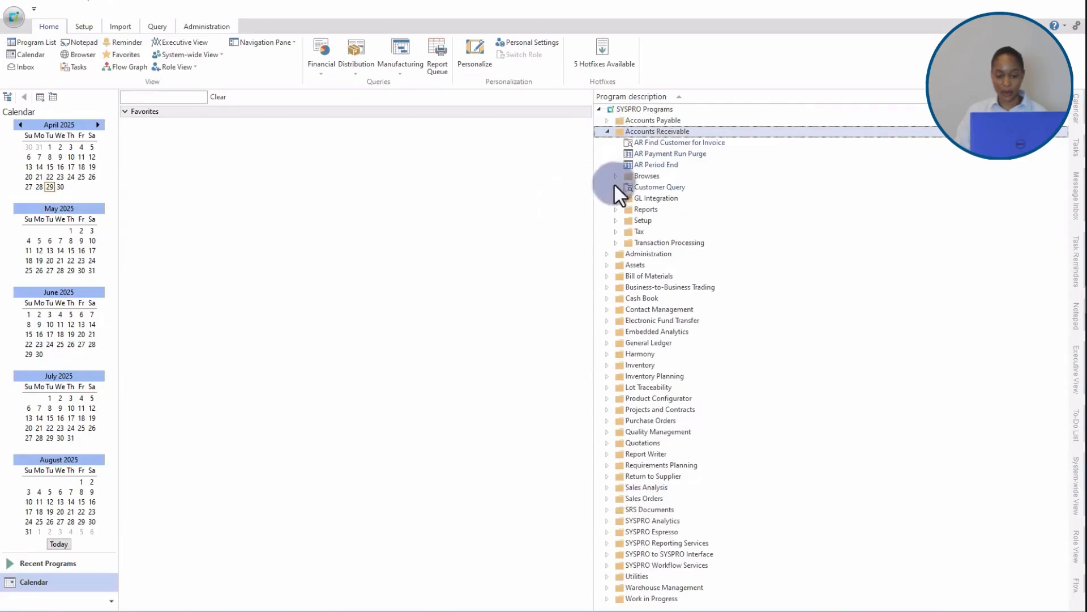
pyautogui.click(615, 243)
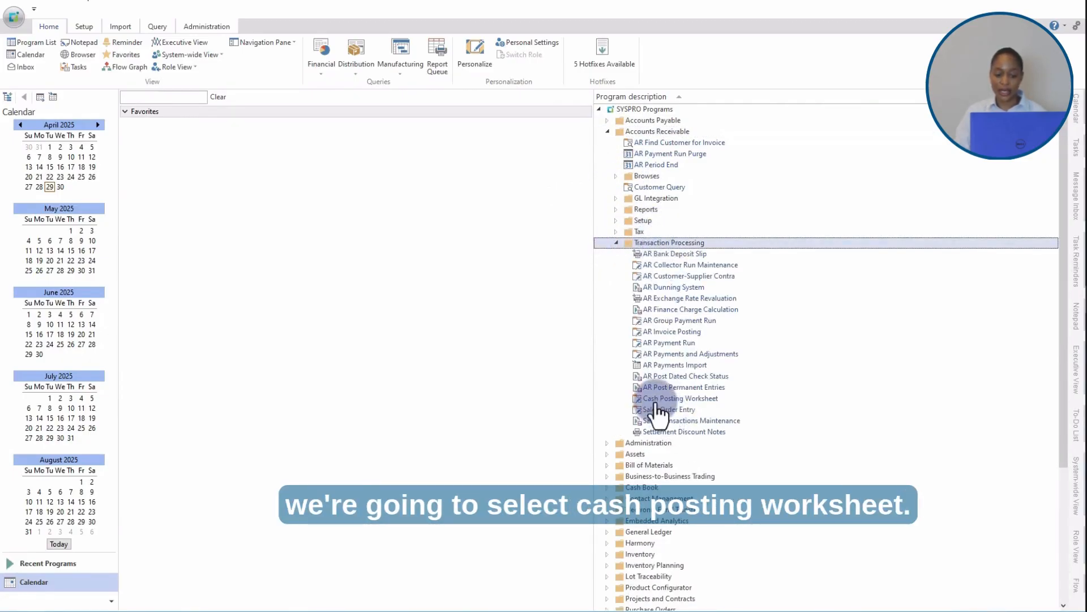
pyautogui.click(703, 401)
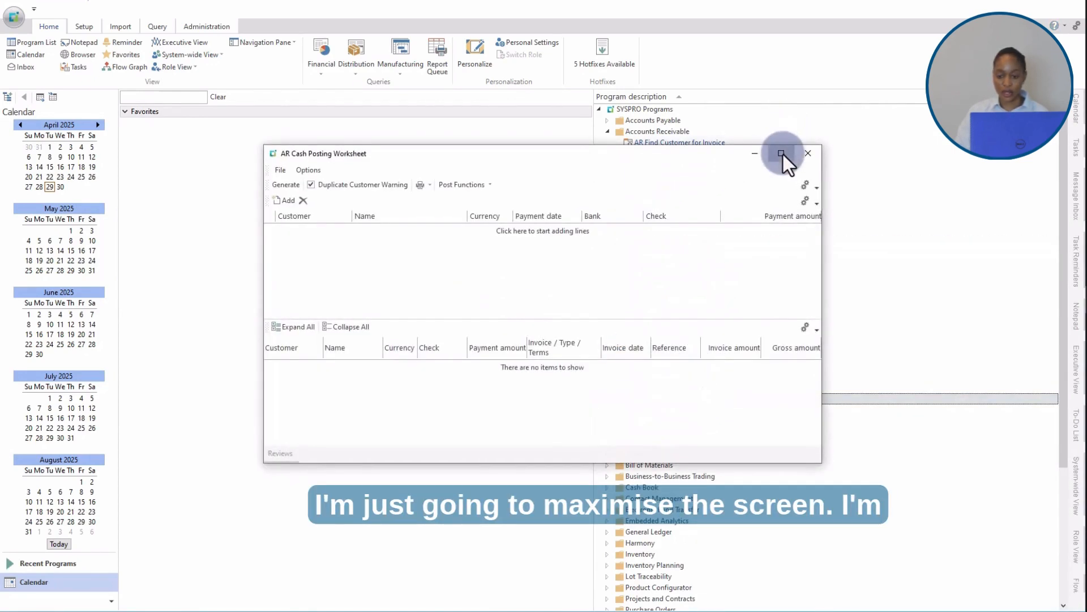
# Step: Maximize the worksheet and add a new payment line for customer Bikes & Blades - North
pyautogui.click(781, 153)
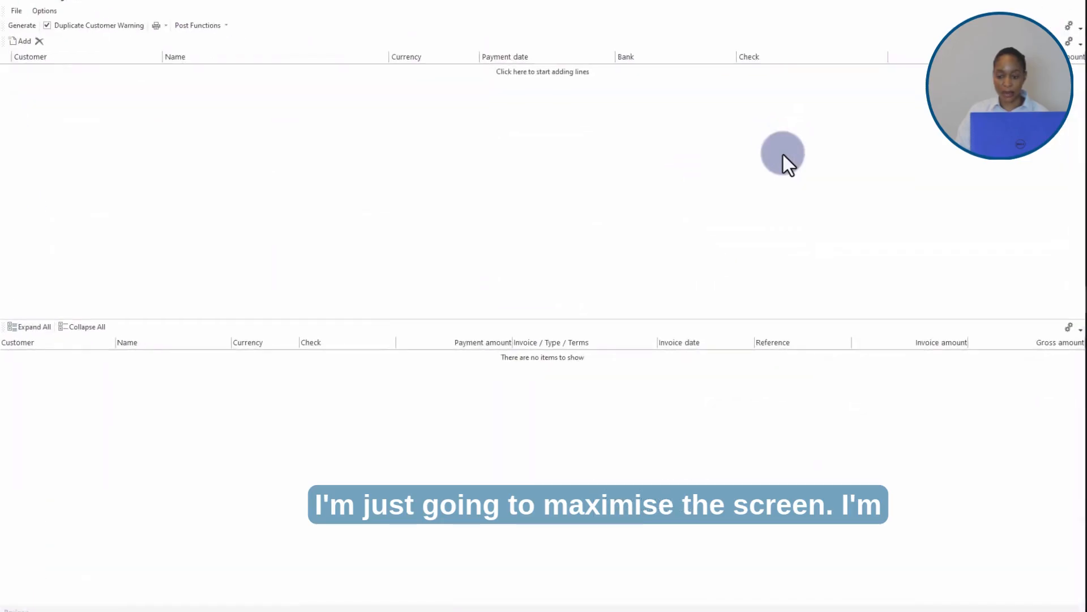
pyautogui.click(21, 43)
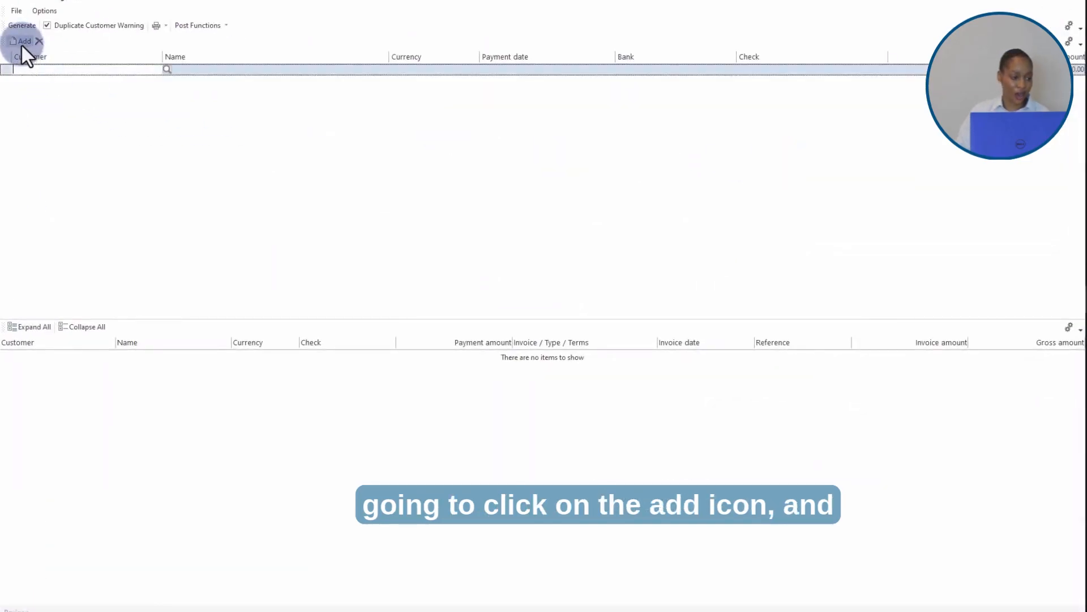
pyautogui.click(29, 69)
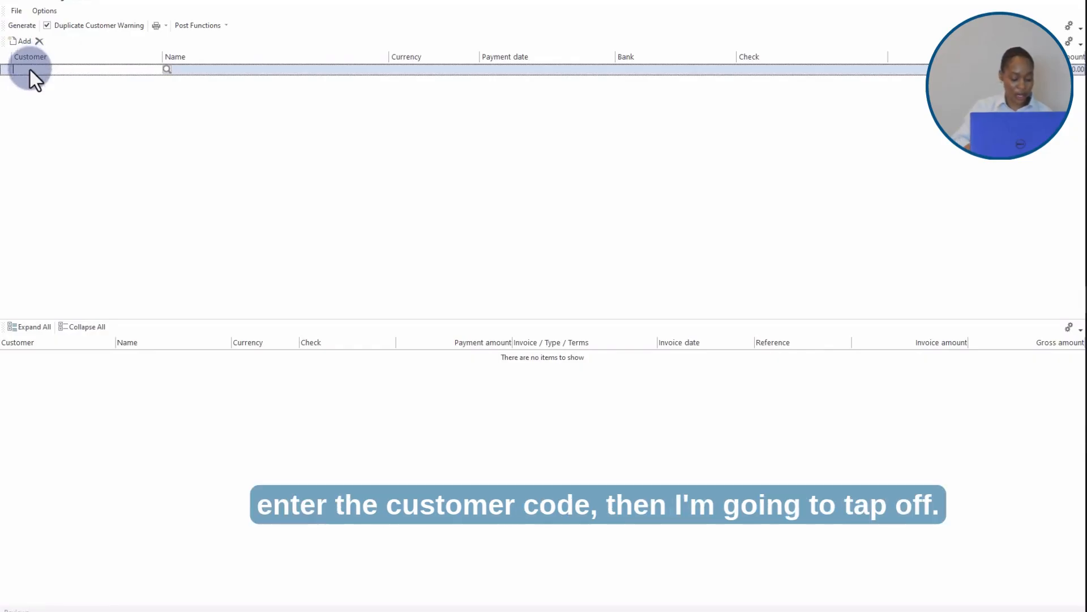
pyautogui.write('2')
pyautogui.press('Tab')
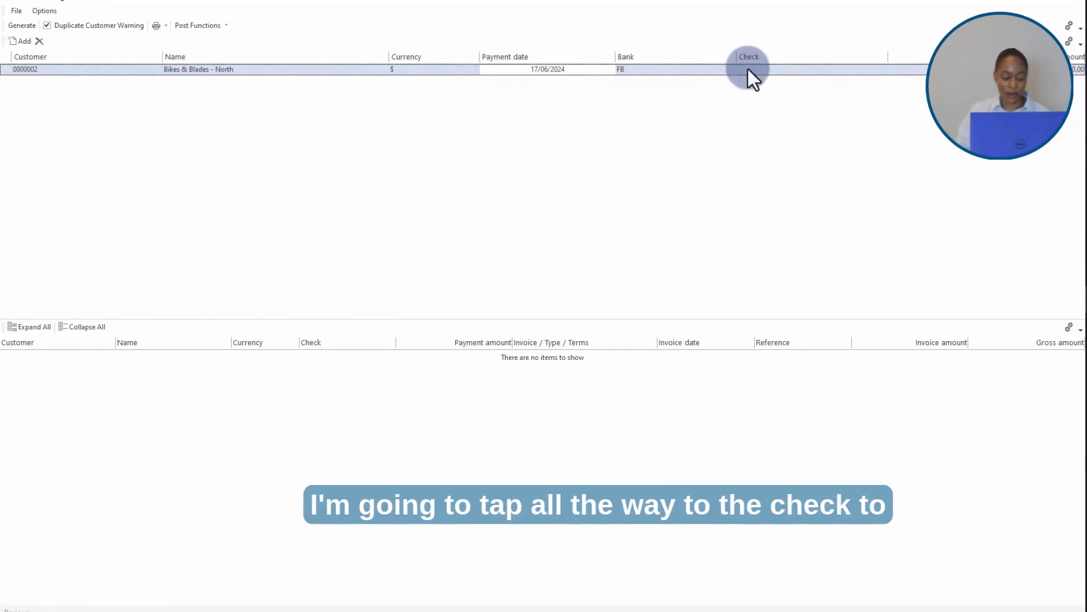
# Step: Enter check number 985 and a payment amount of 7,000 on the line
pyautogui.press('Tab')
pyautogui.press('Tab')
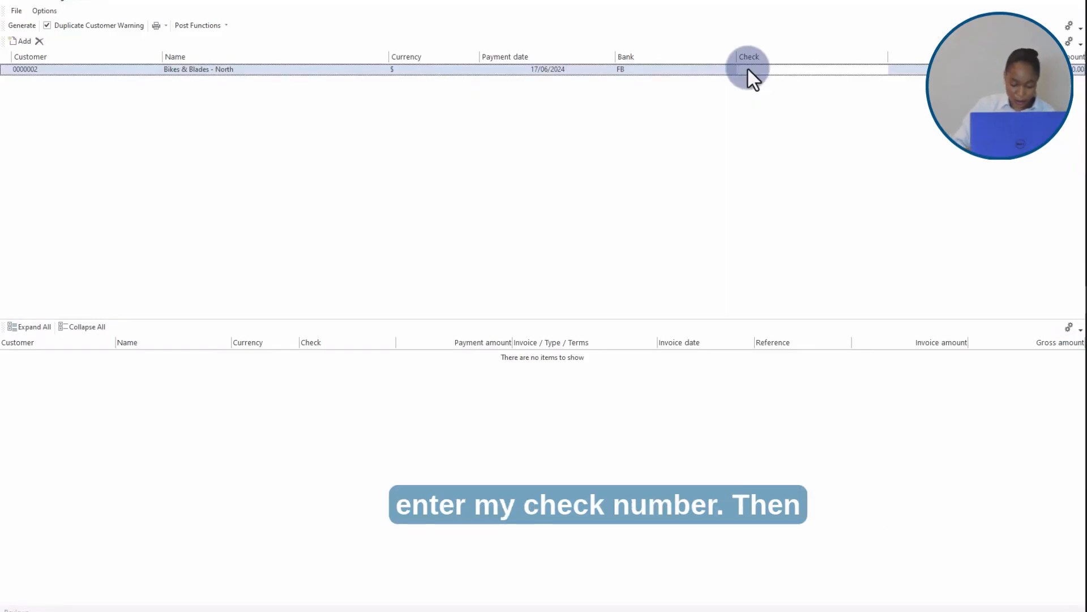
pyautogui.write('9')
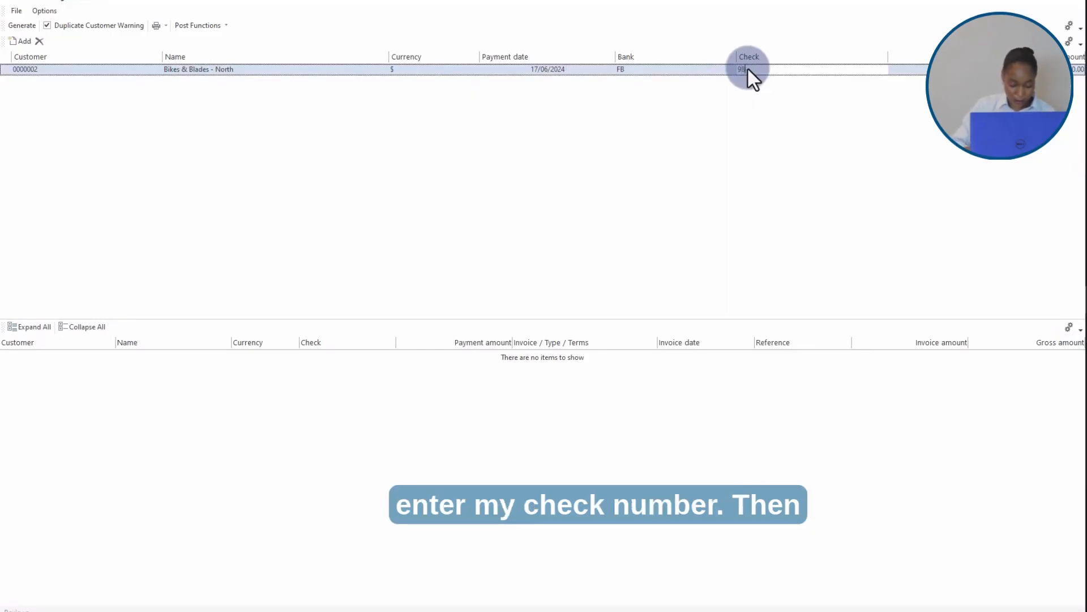
pyautogui.write('8')
pyautogui.press('Tab')
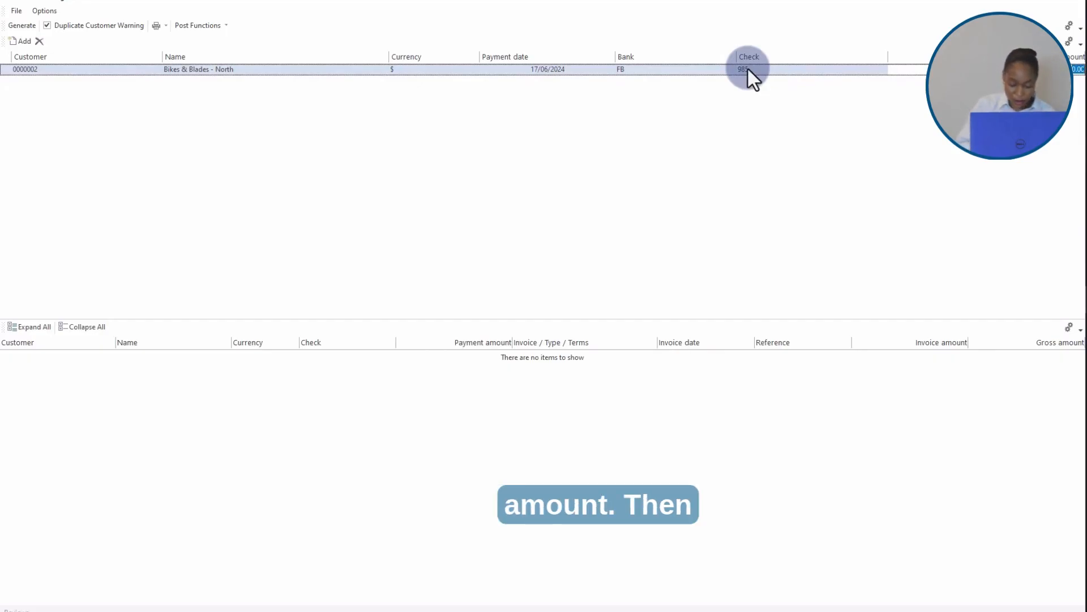
pyautogui.write('7000')
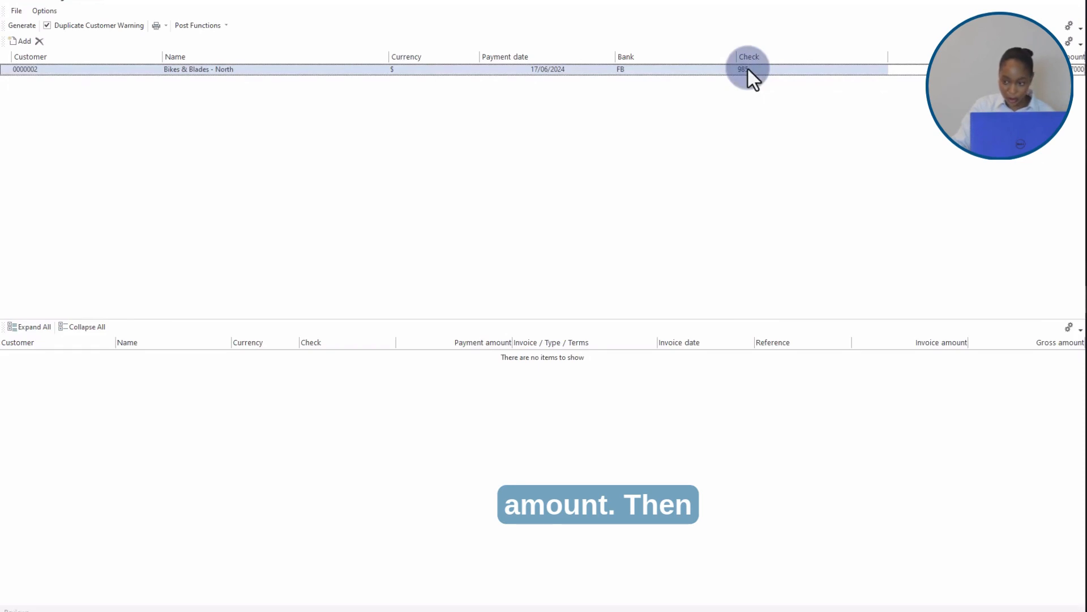
# Step: Post the payment as unapplied and close the worksheet
pyautogui.click(225, 26)
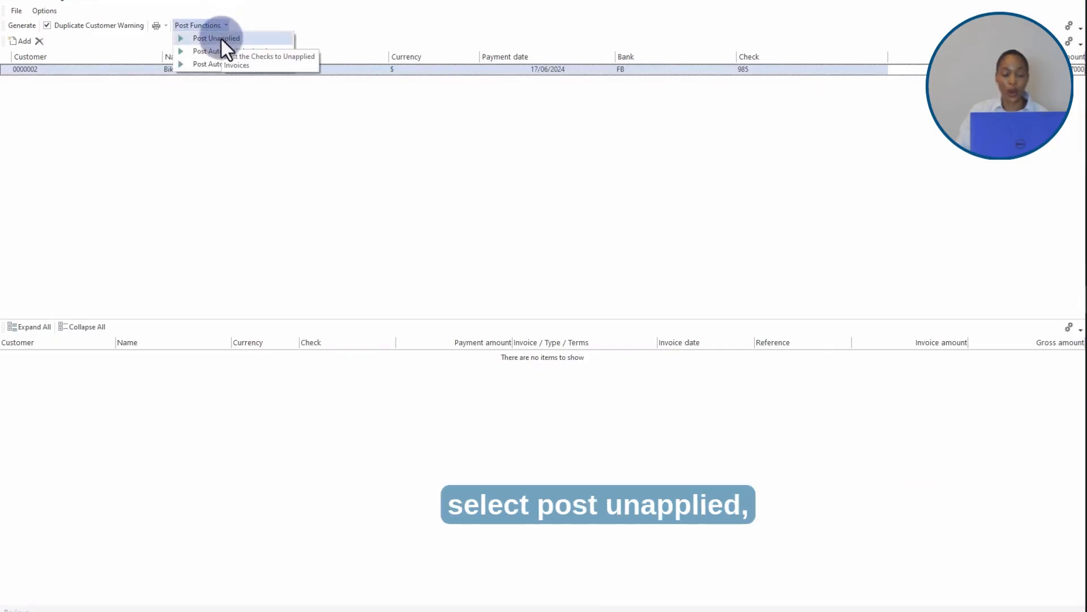
pyautogui.click(220, 38)
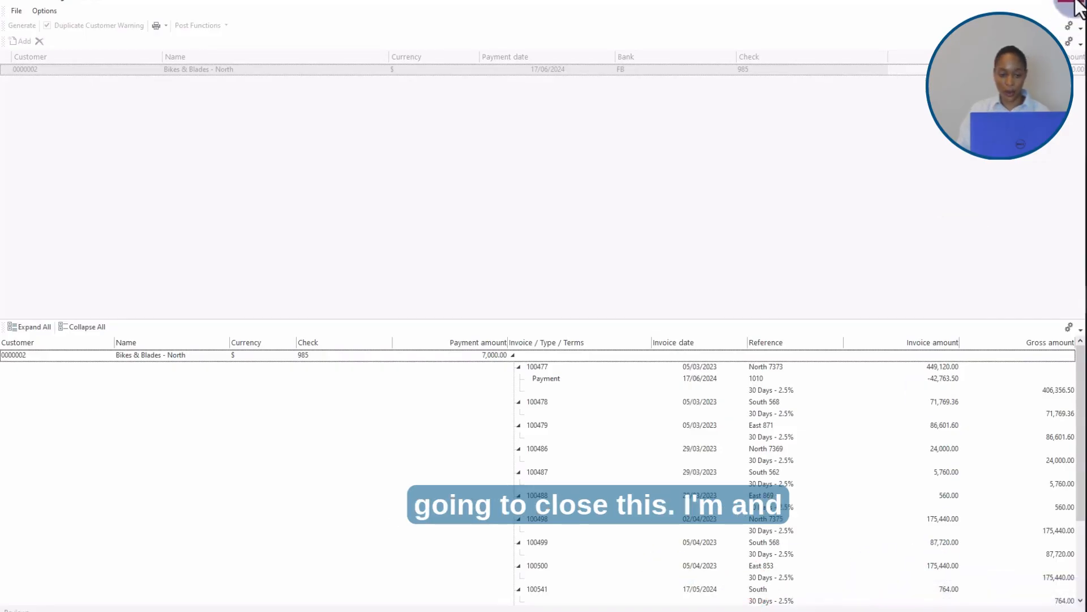
pyautogui.click(1078, 7)
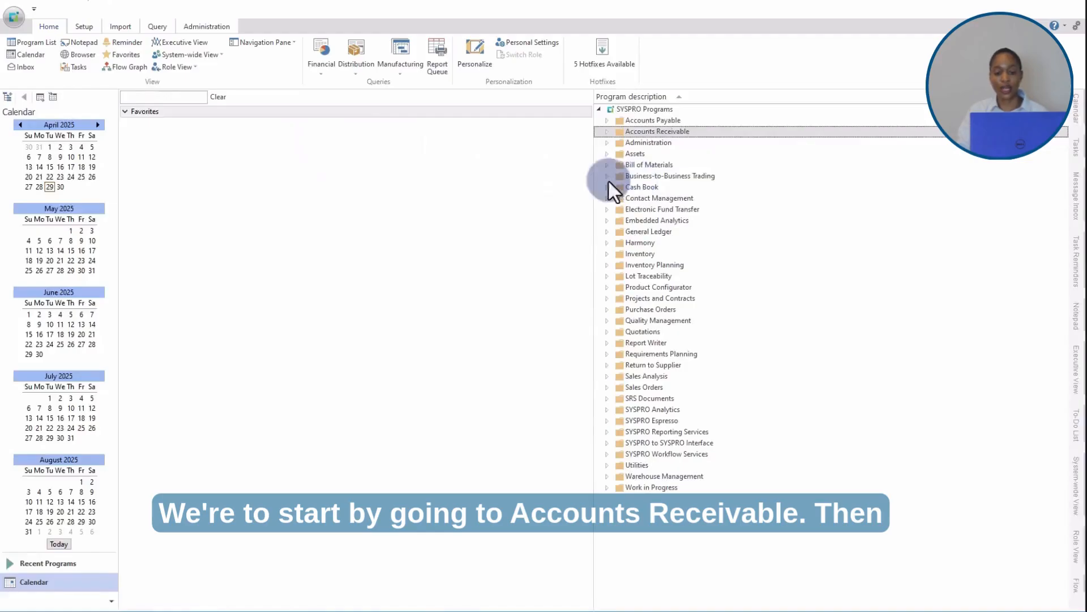
# Step: Open AR Payments and Adjustments from Accounts Receivable Transaction Processing and maximize it
pyautogui.click(607, 132)
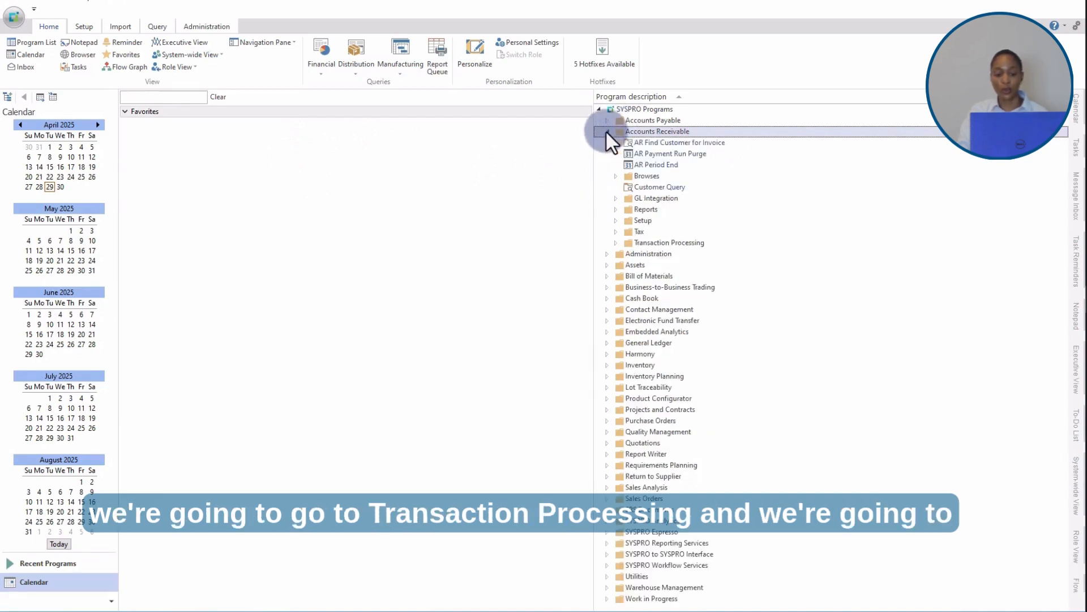
pyautogui.click(616, 243)
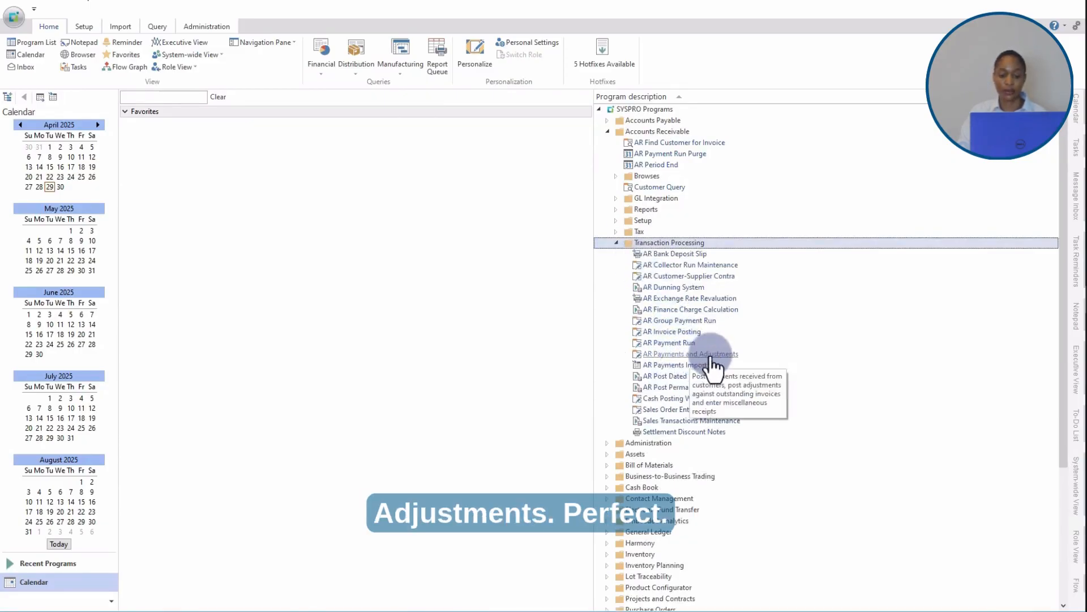
pyautogui.doubleClick(708, 355)
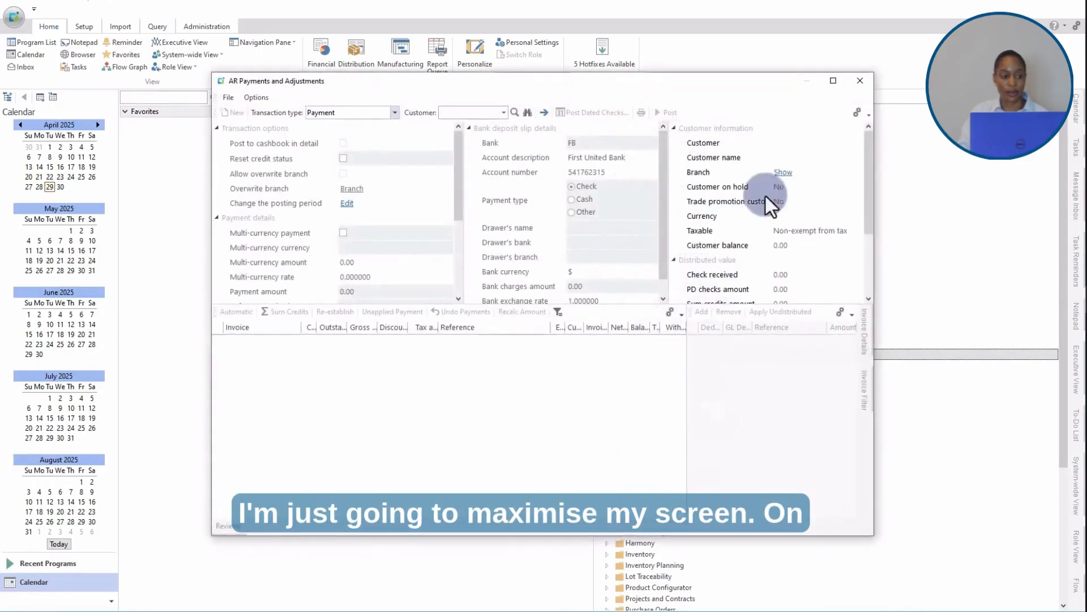
pyautogui.click(833, 81)
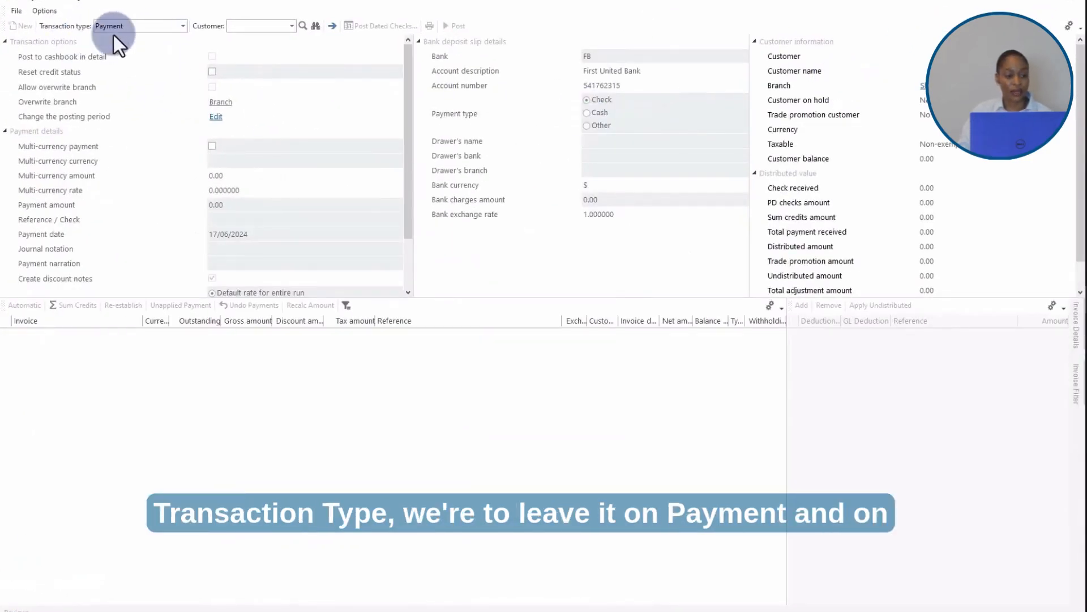
# Step: Select customer Bikes & Blades - North and enter 985 as the reference / check
pyautogui.click(254, 28)
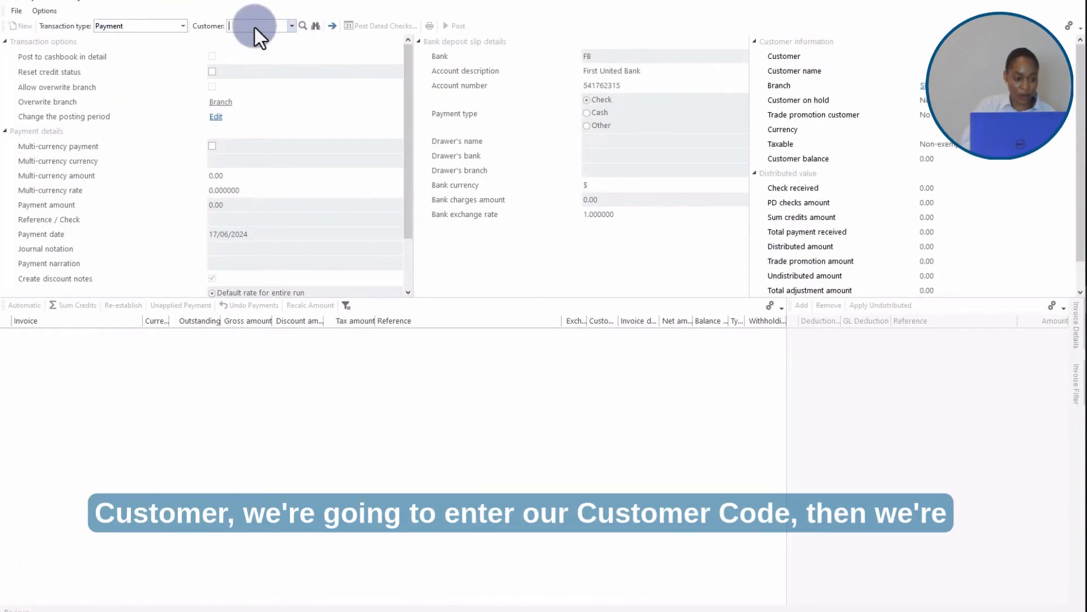
pyautogui.write('0000002')
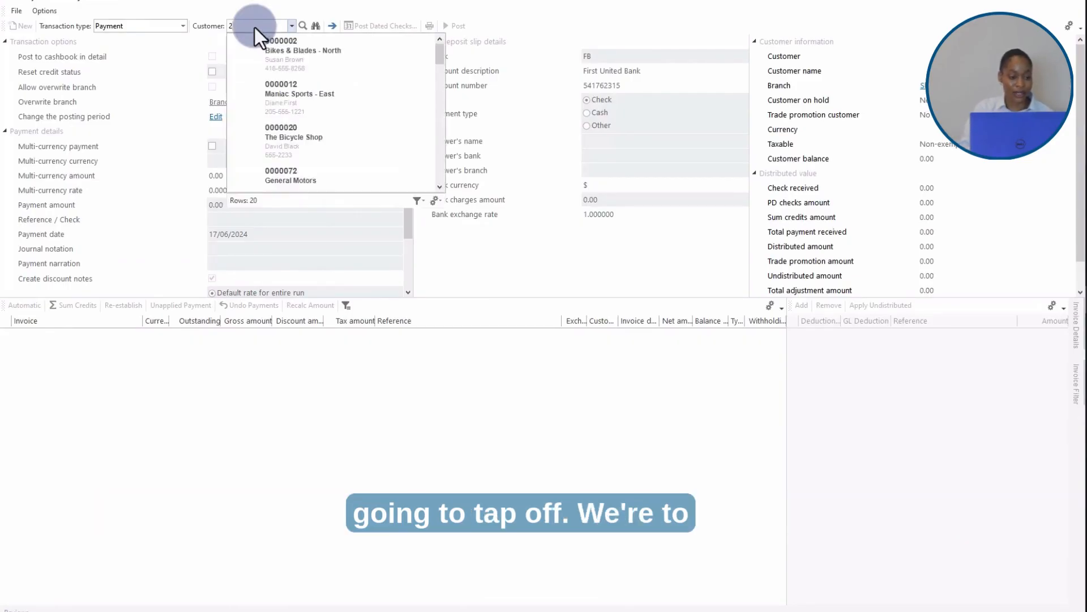
pyautogui.press('Tab')
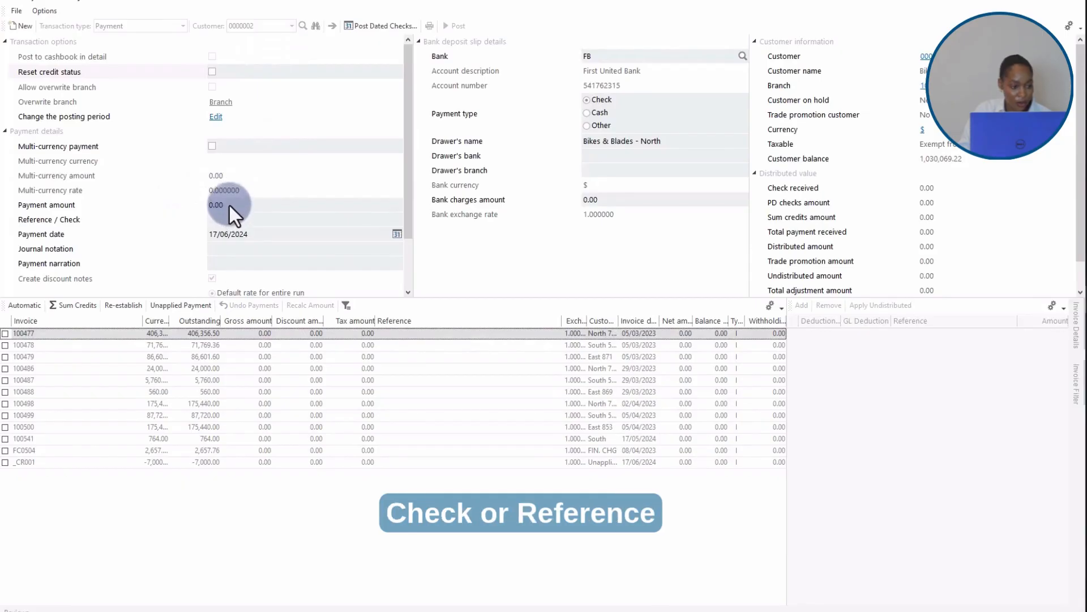
pyautogui.click(225, 222)
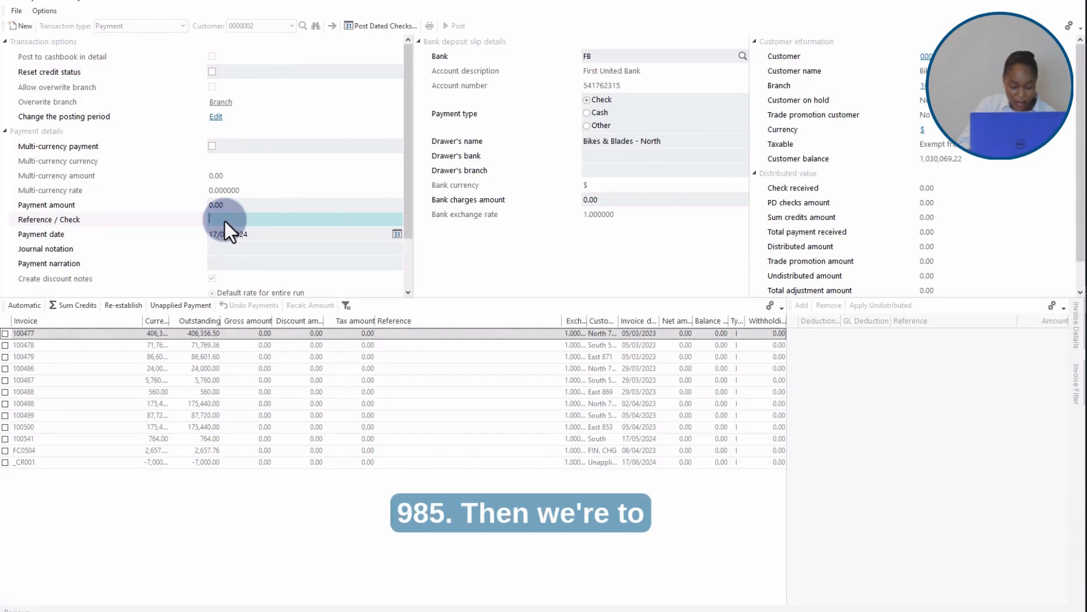
pyautogui.write('985')
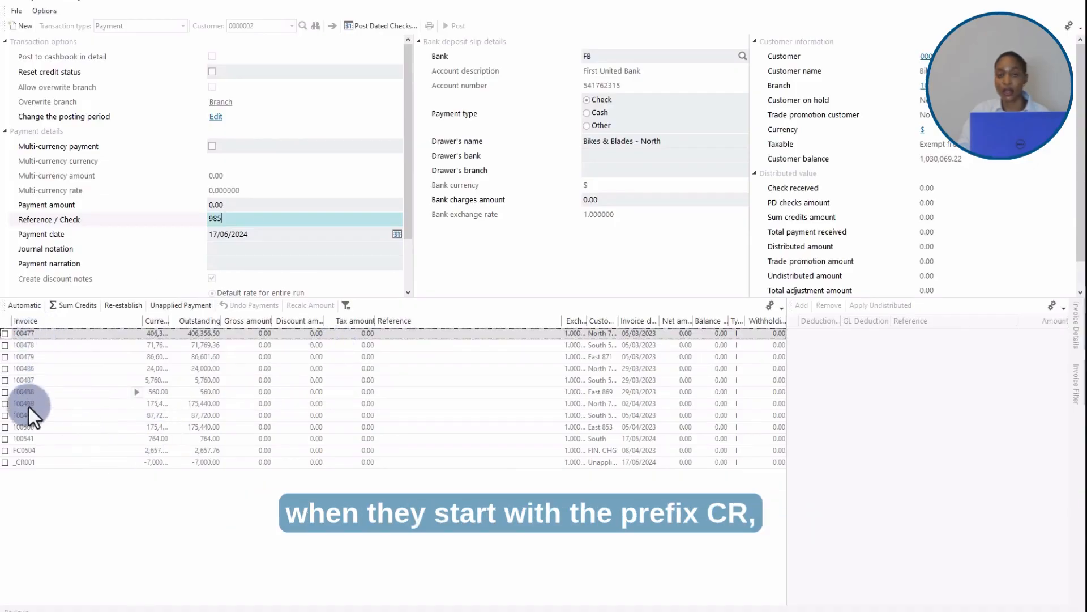
# Step: Apply Sum Credits to take up the unapplied cash credit CR001
pyautogui.click(5, 462)
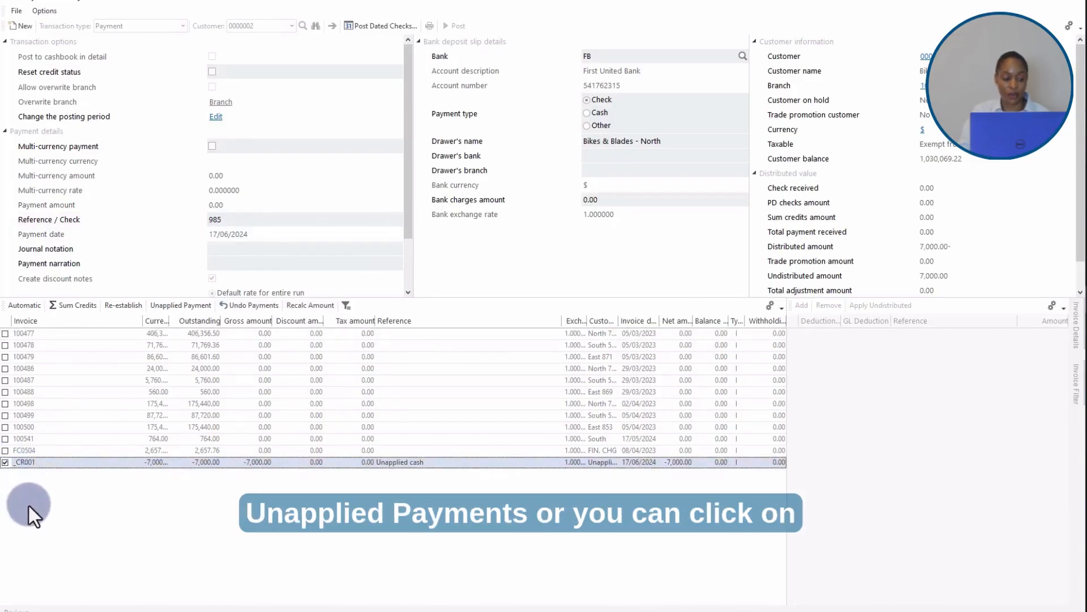
pyautogui.click(5, 462)
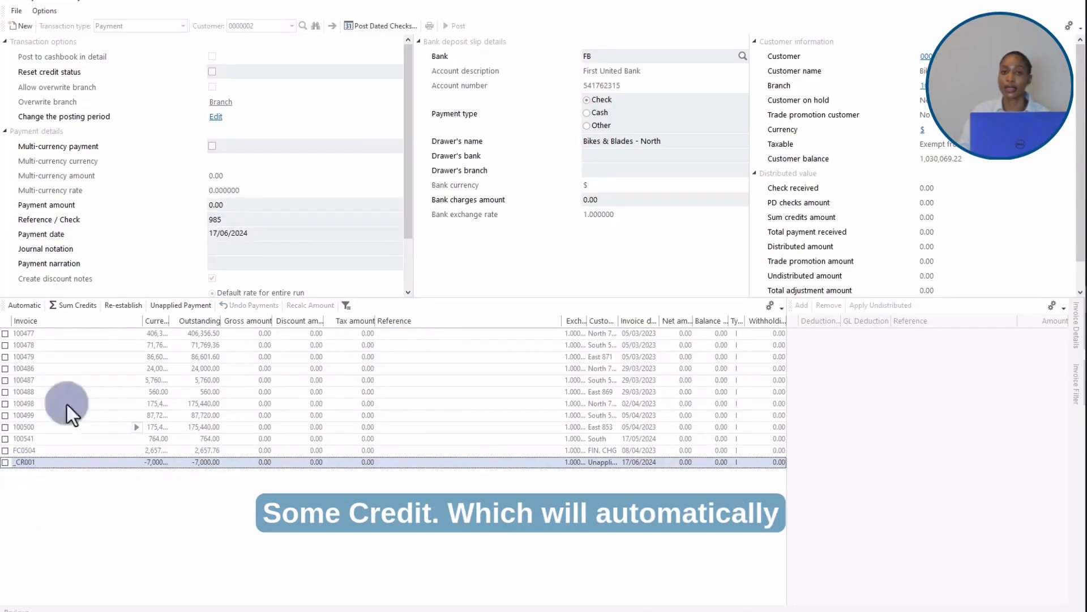
pyautogui.click(79, 306)
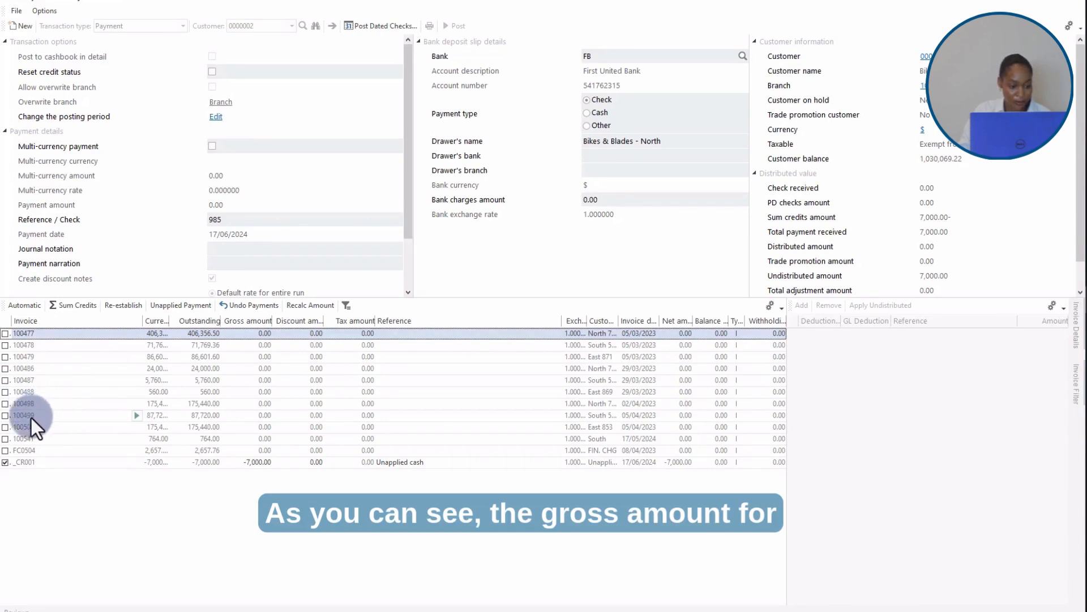
# Step: Select invoice 100499 for the credit allocation and post the payment
pyautogui.click(5, 415)
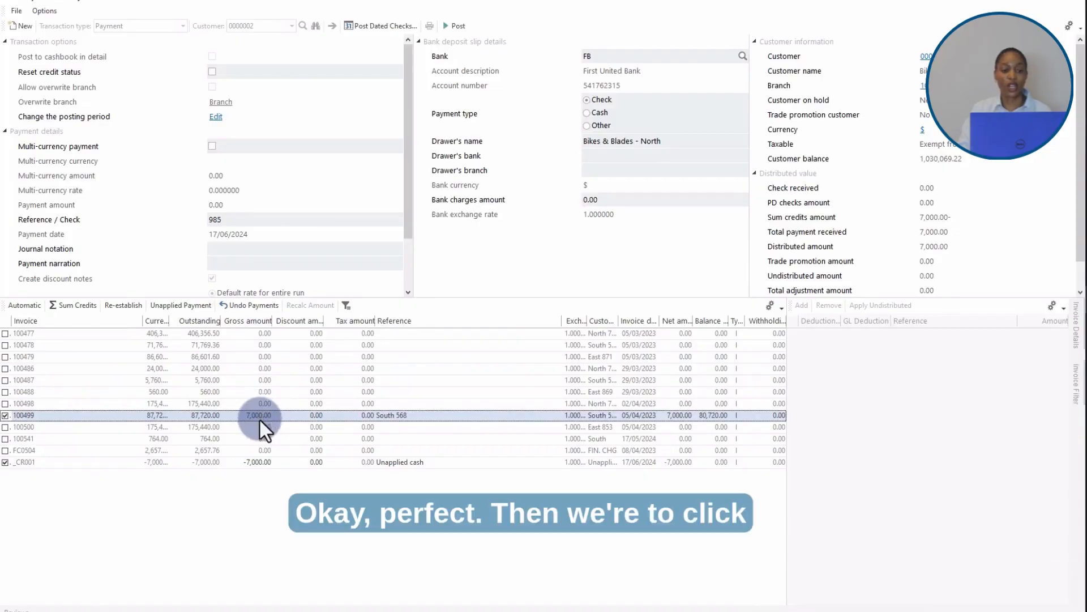
pyautogui.click(457, 27)
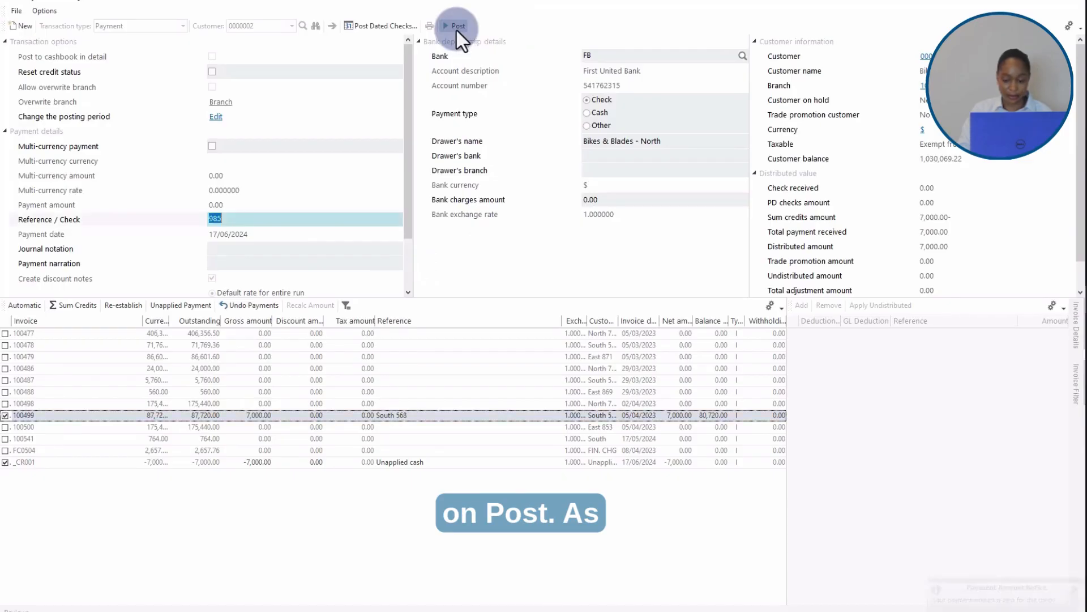